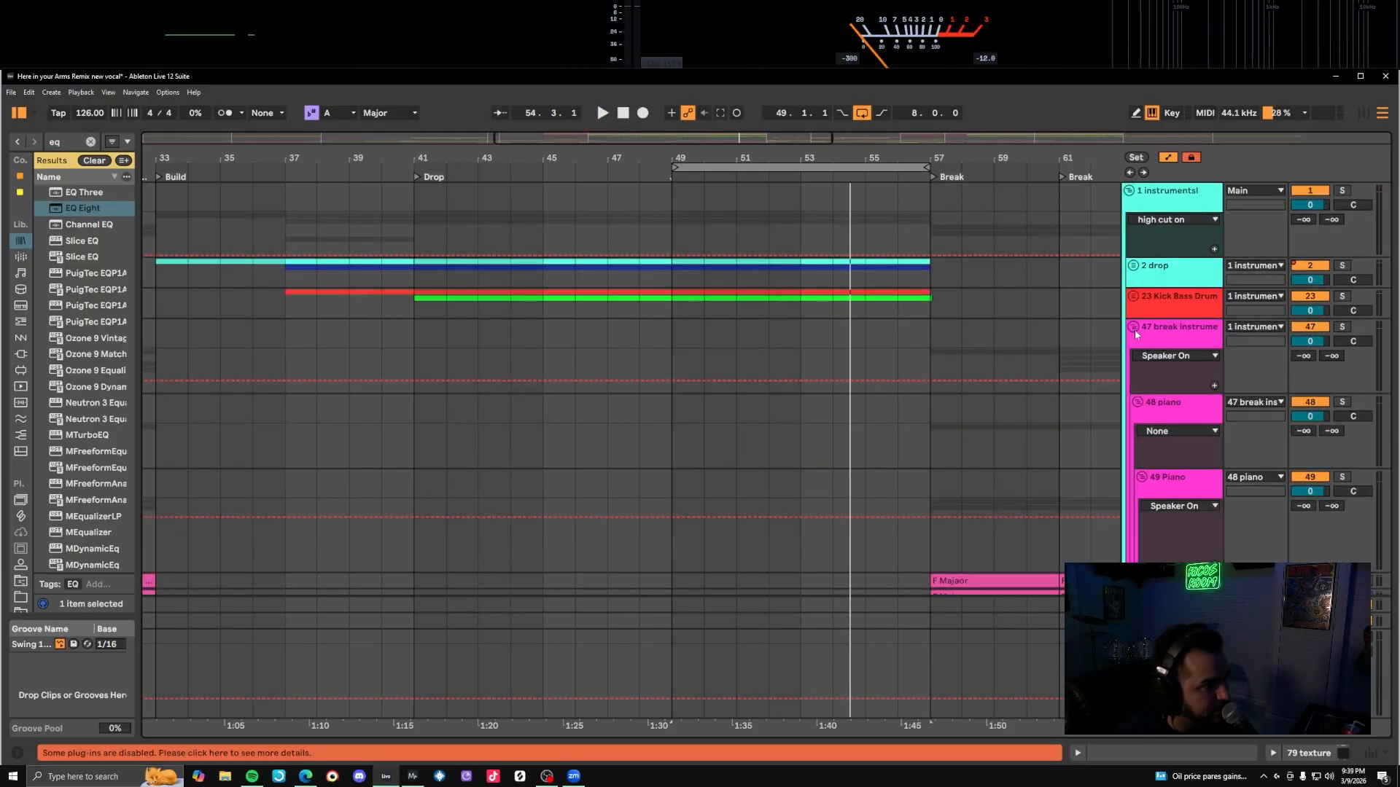
Collapse the 47 break instruments and 55 break kick drum groups, and select bars 49 to 52 on the break instruments group.
click(1134, 327)
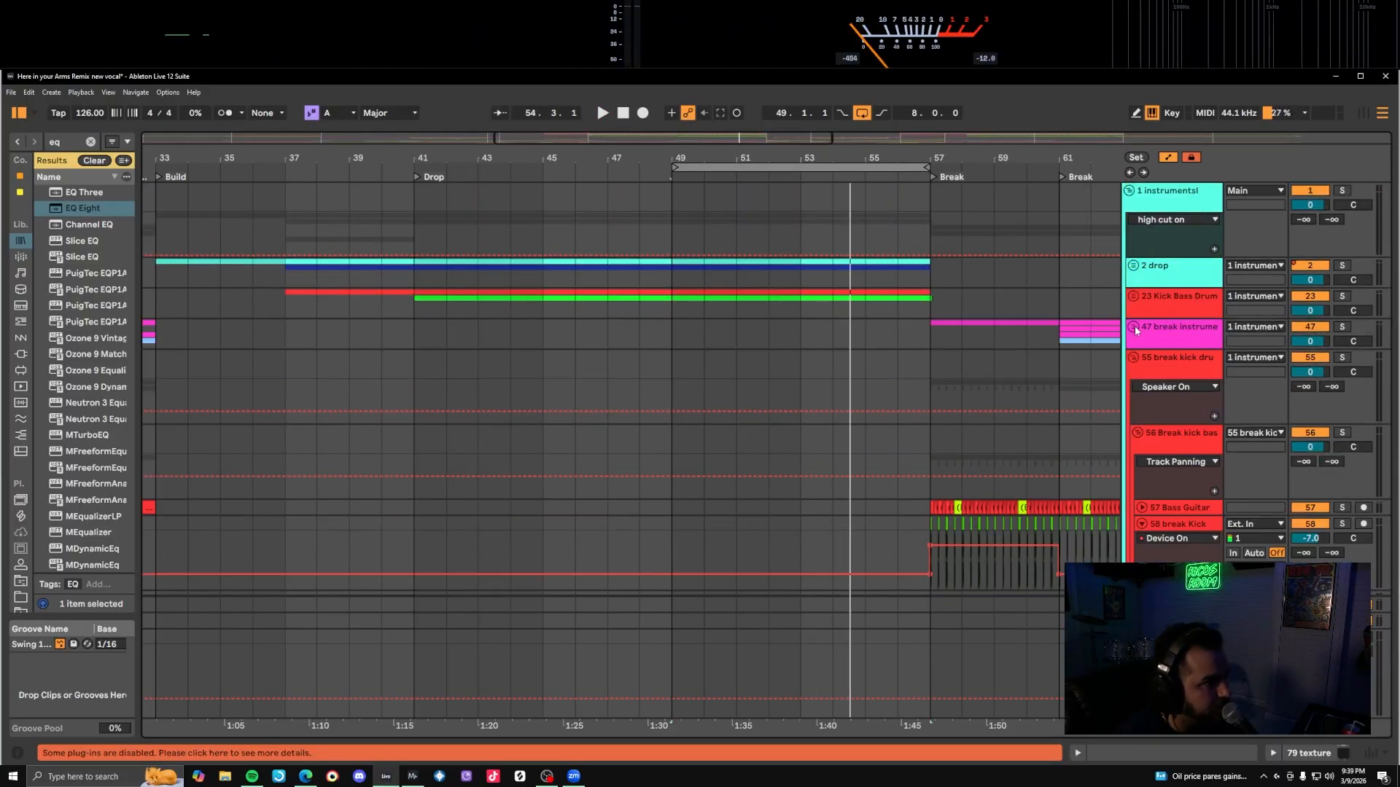
drag(675, 332, 768, 330)
scroll(1141, 298, down, 1)
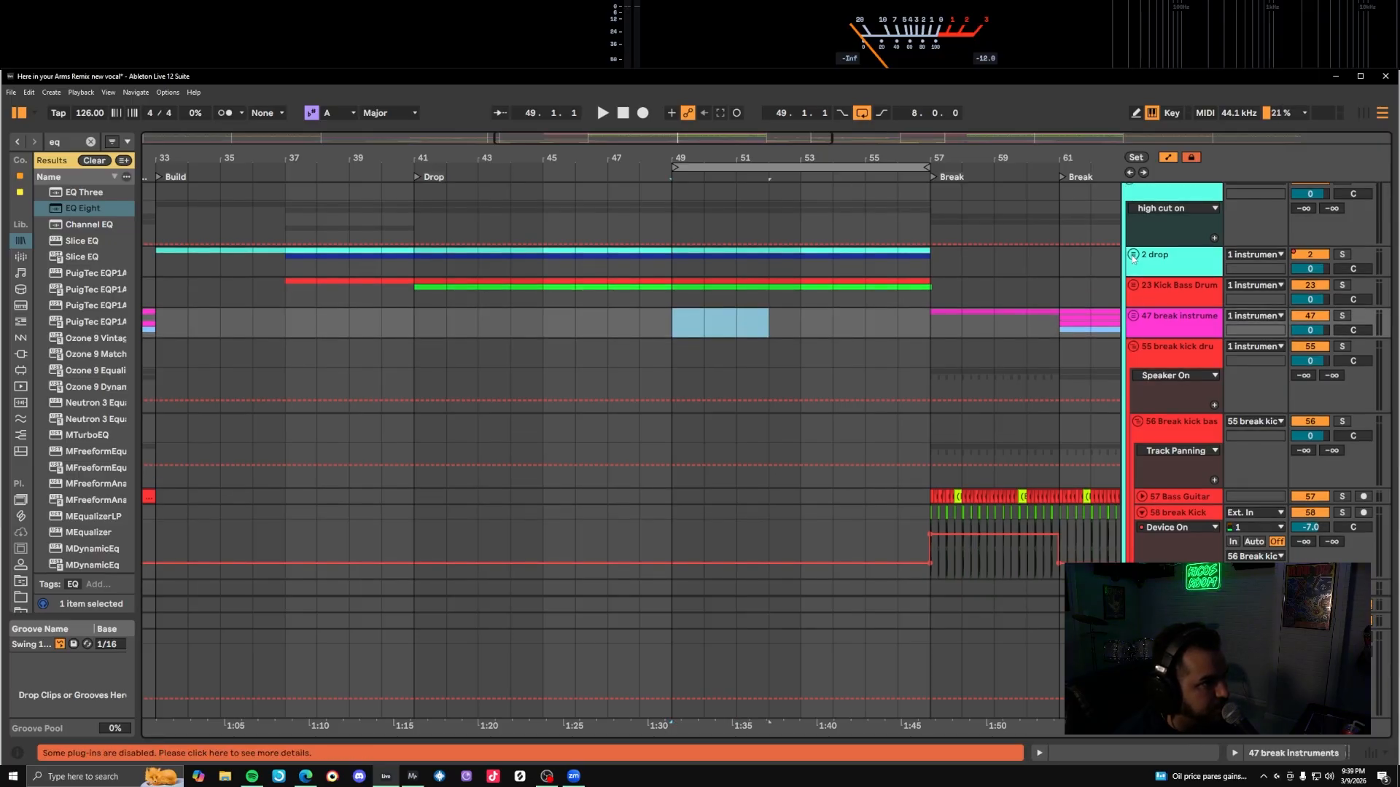
click(1133, 347)
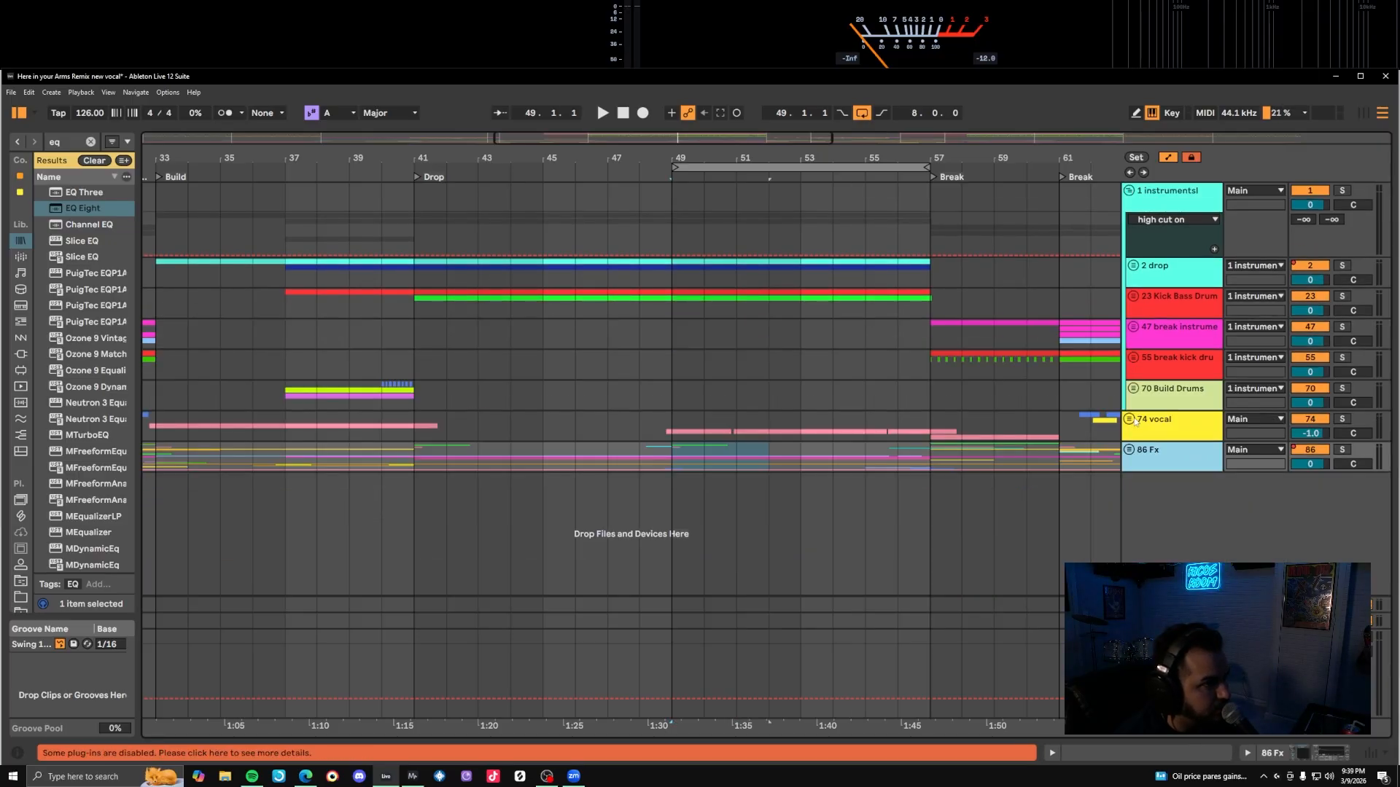
Open the soothe2 plug-in window on the 1 instrumentsl group and play the drop from bar 49 to examine its vocal-sidechained reduction.
click(1163, 211)
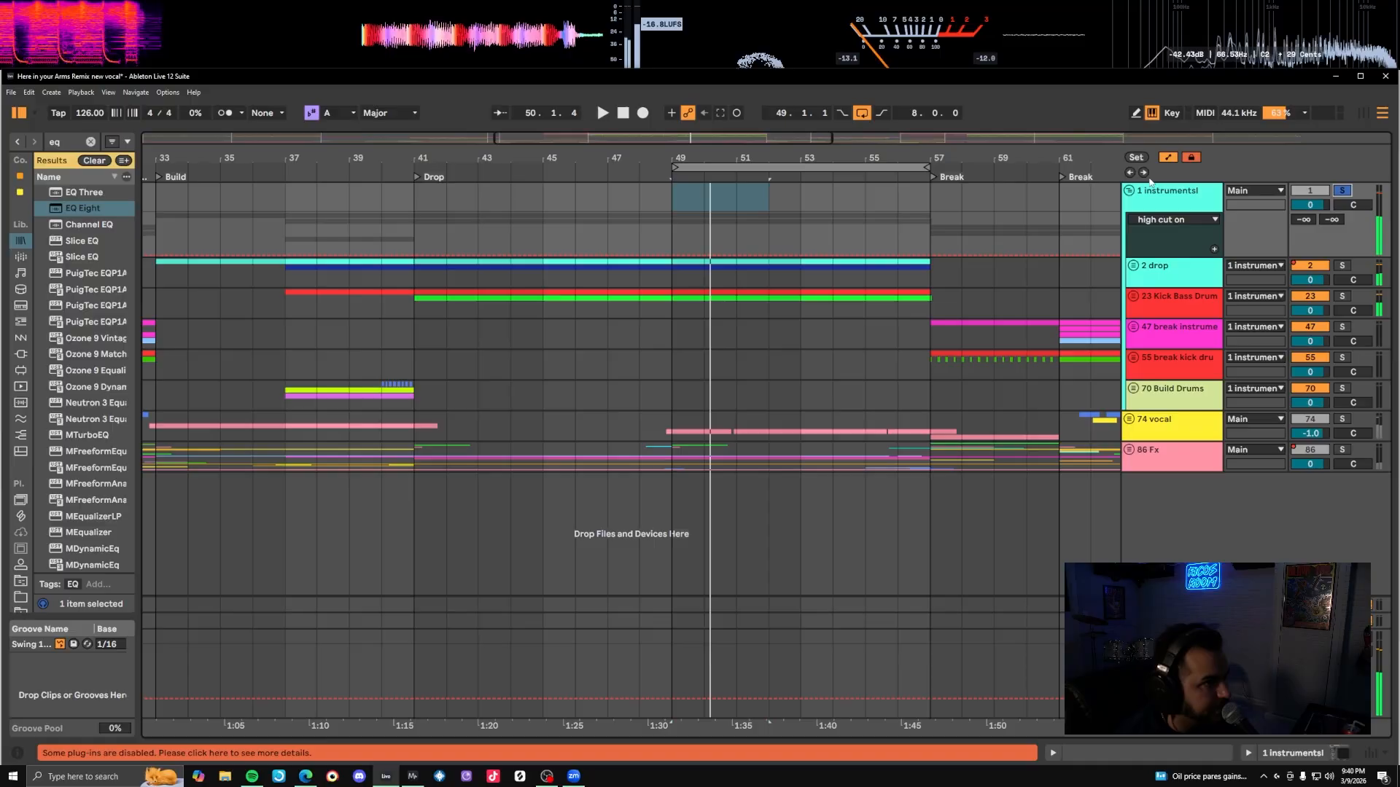
double_click(1164, 204)
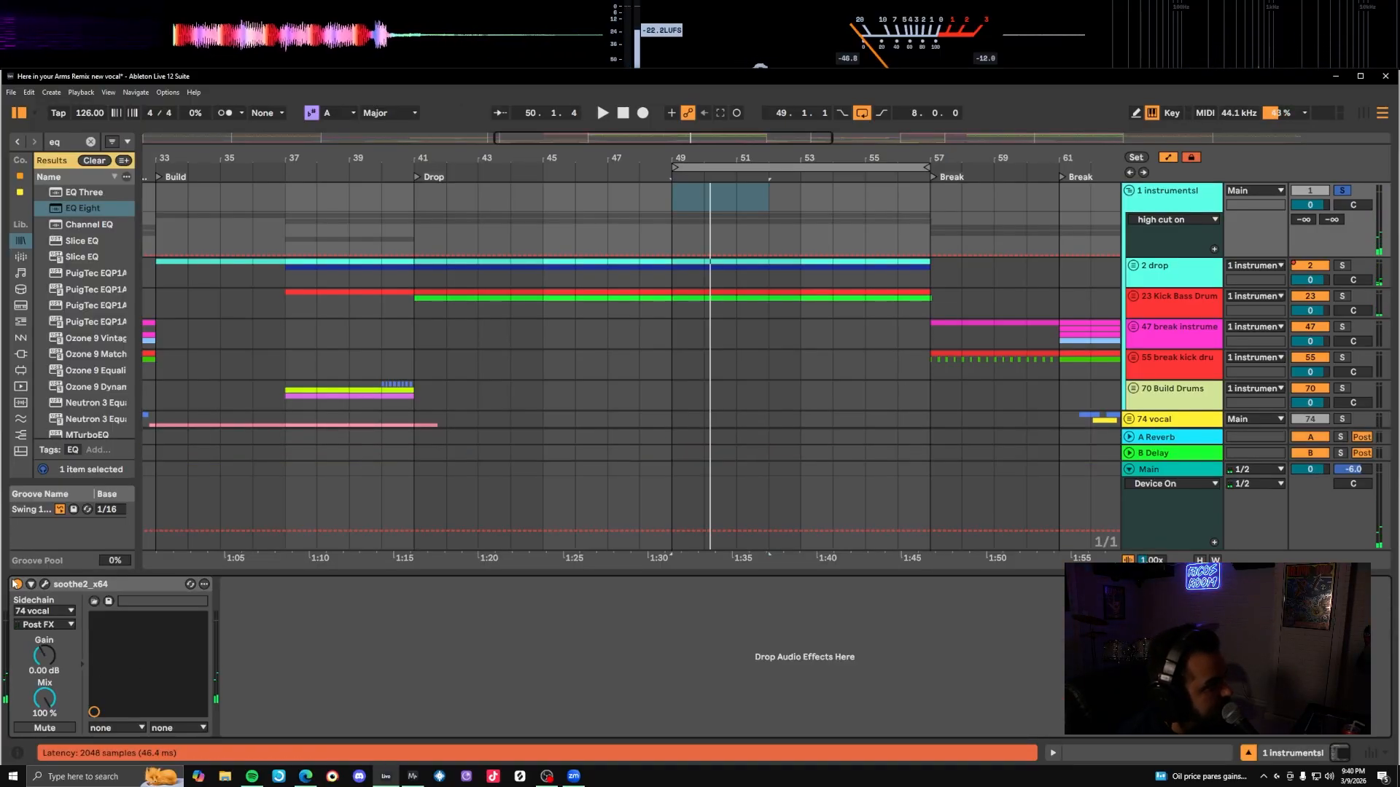
click(45, 584)
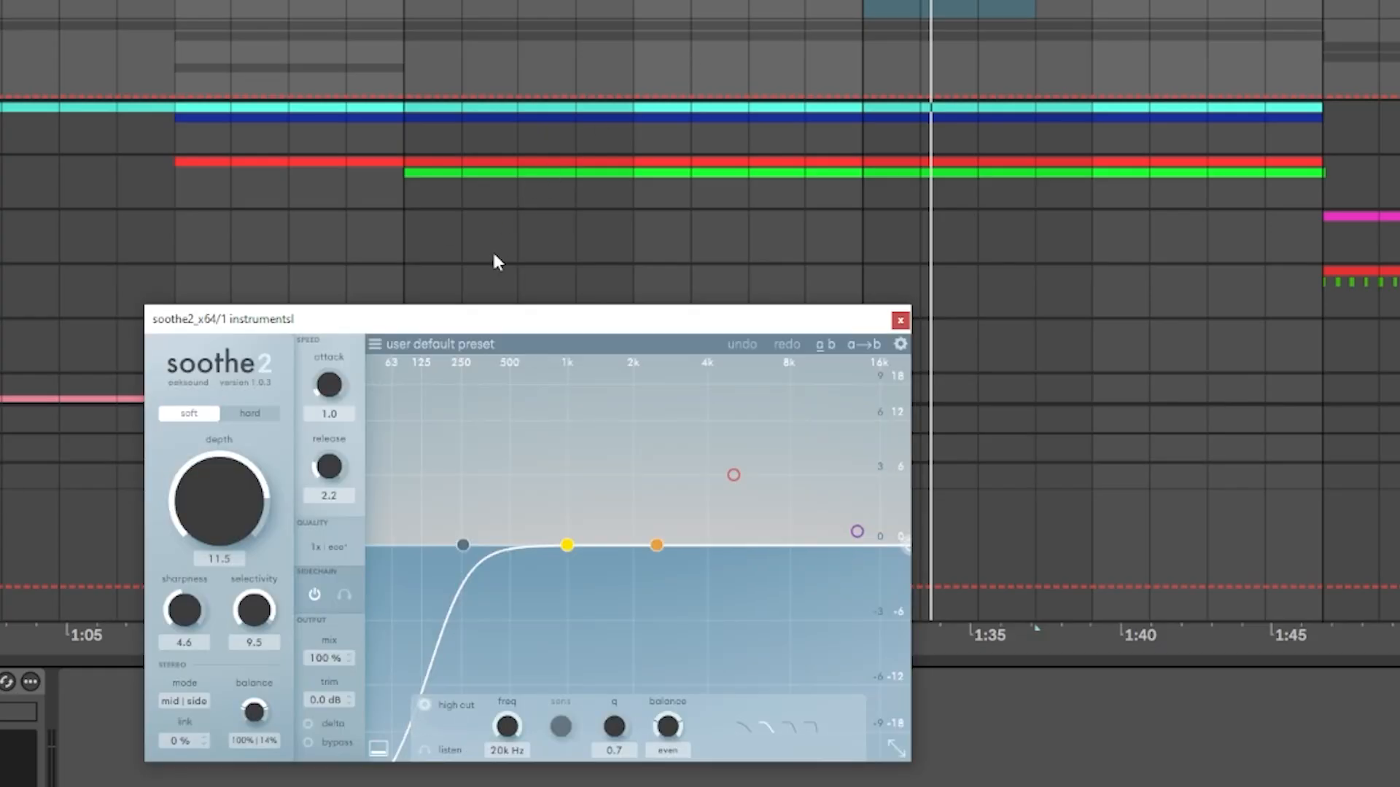
drag(487, 319, 733, 167)
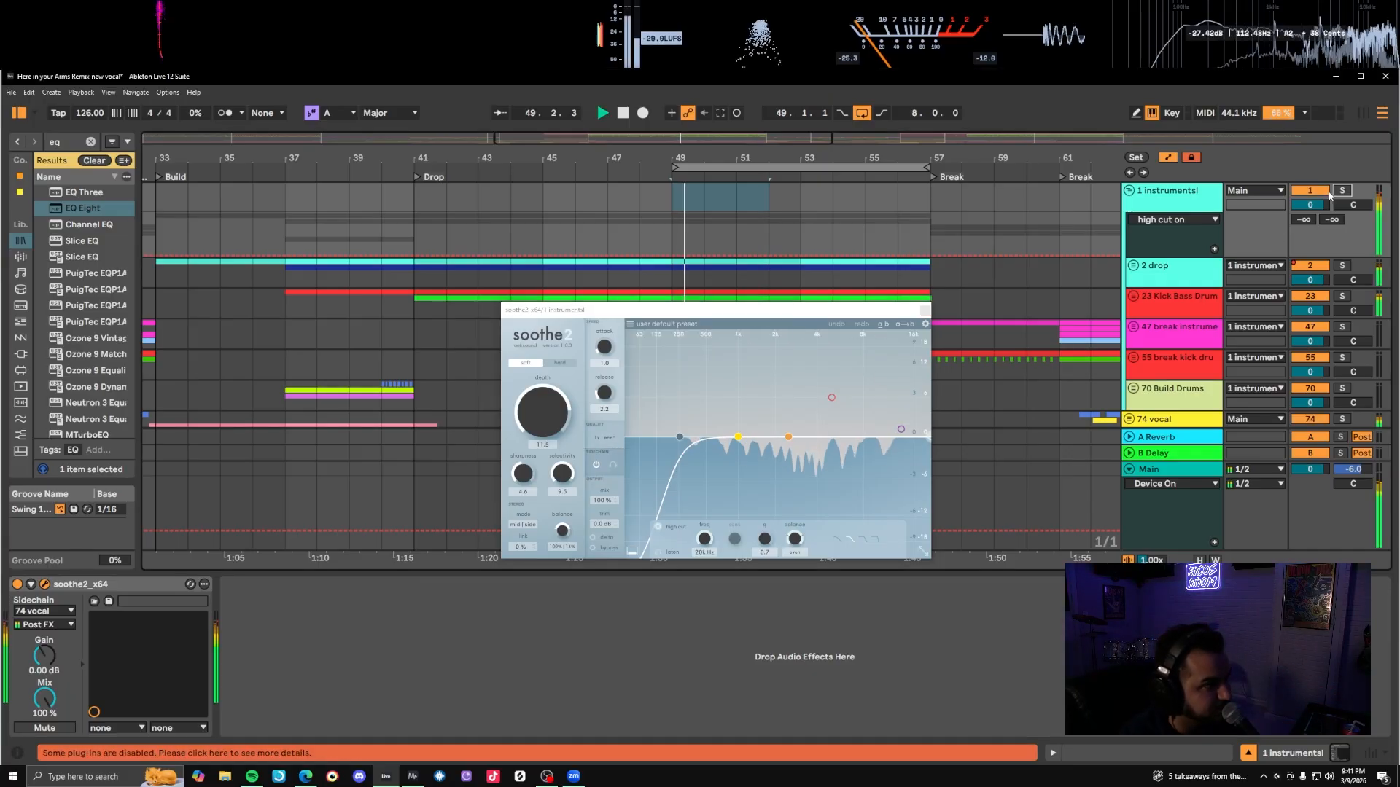
key(space)
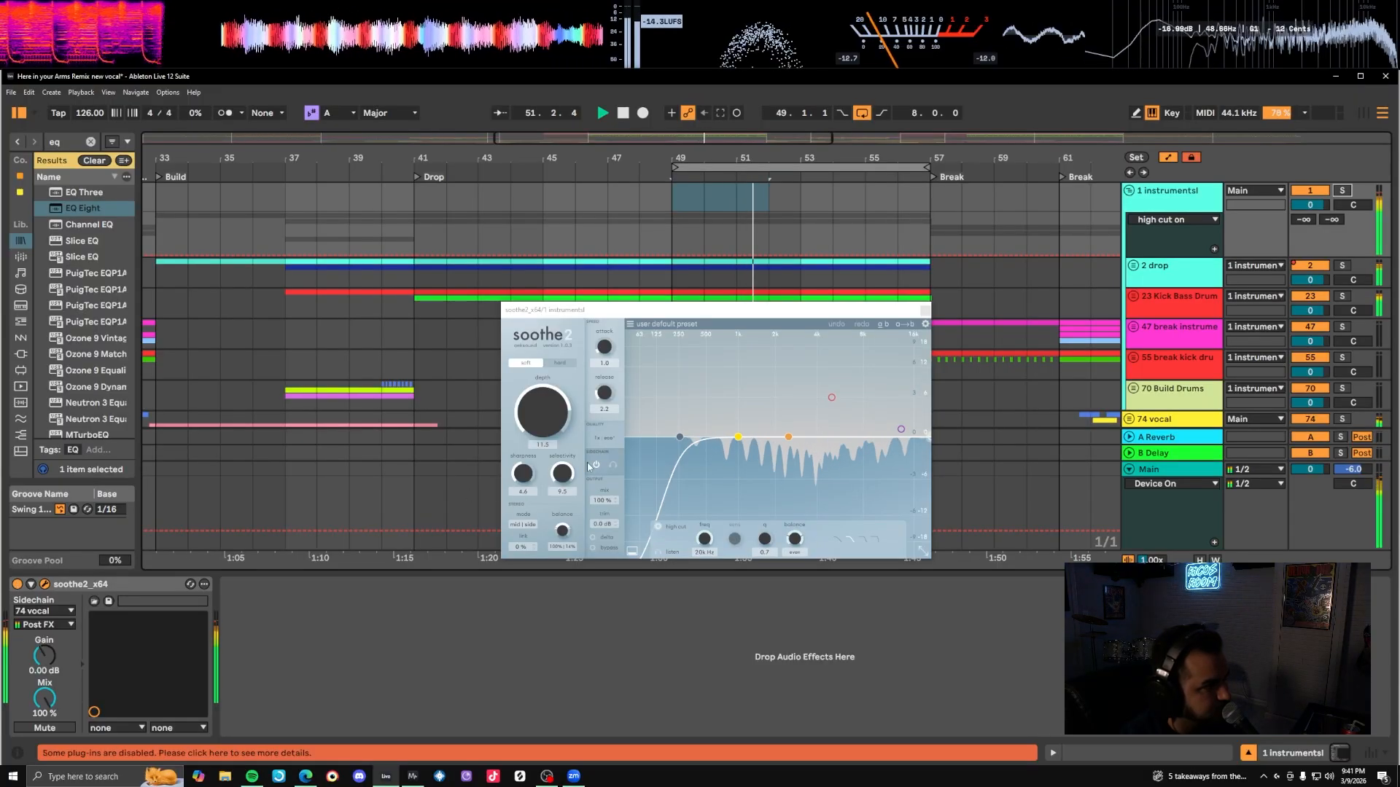
key(space)
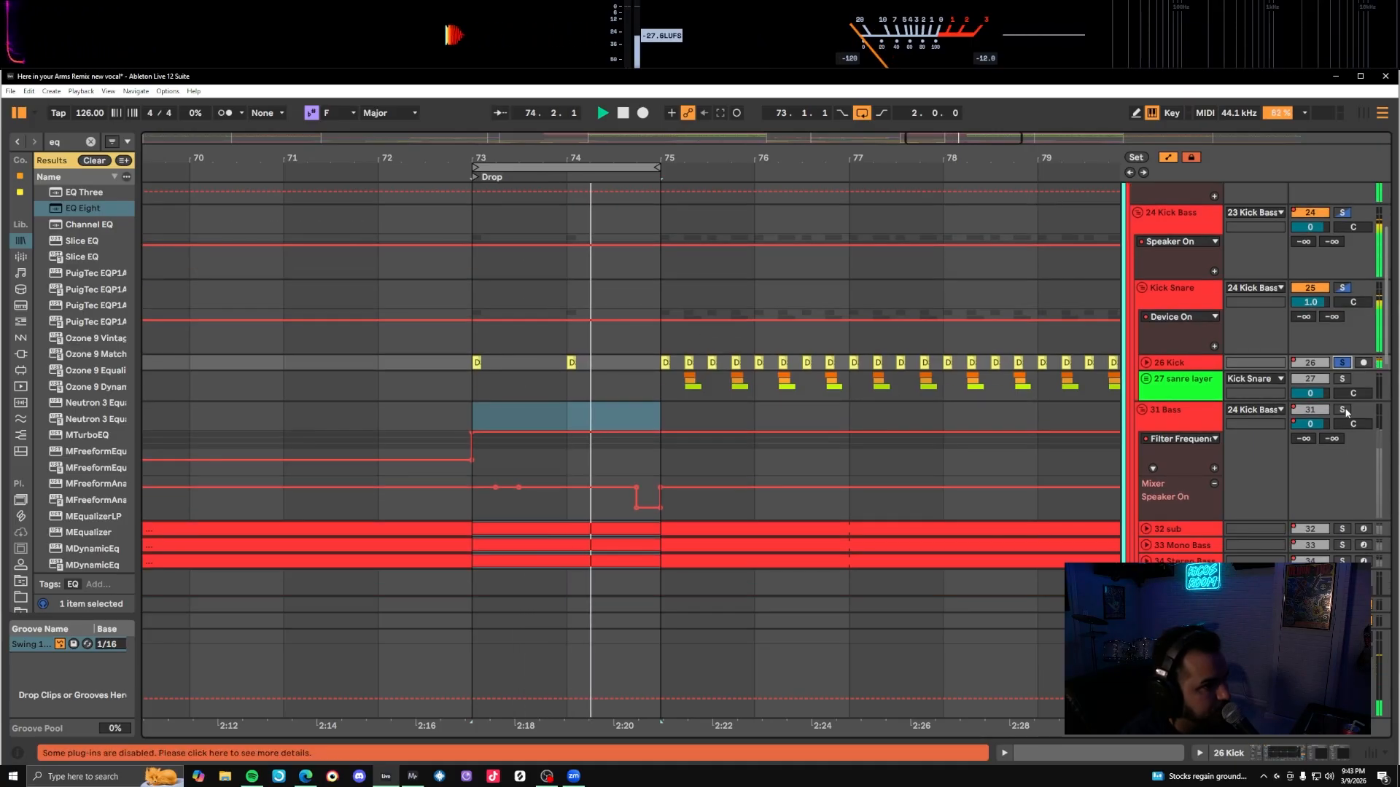
Add the 31 Bass group and the 46 JC_JV_170 drum pop punk track to the soloed kick in the bar 73 loop.
click(1343, 410)
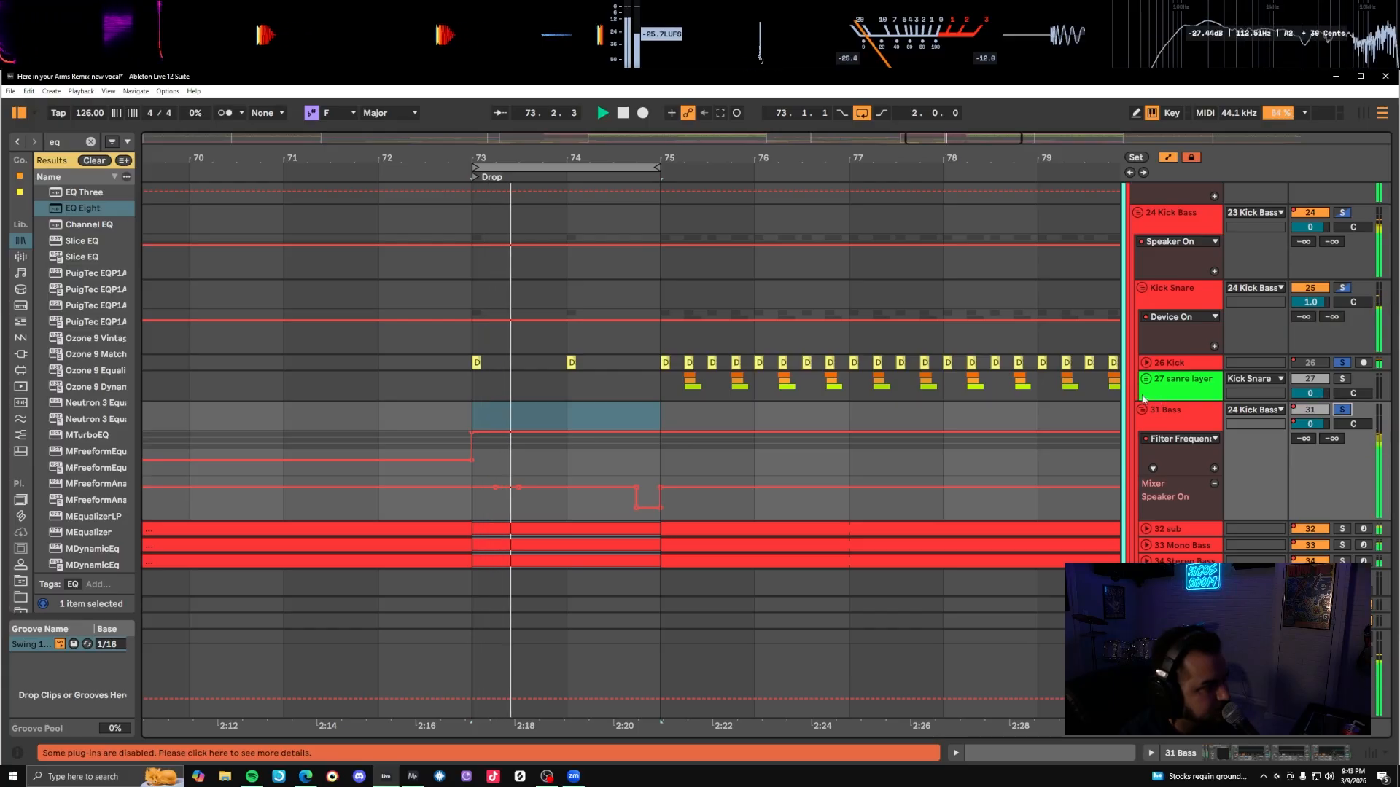
scroll(679, 300, down, 10)
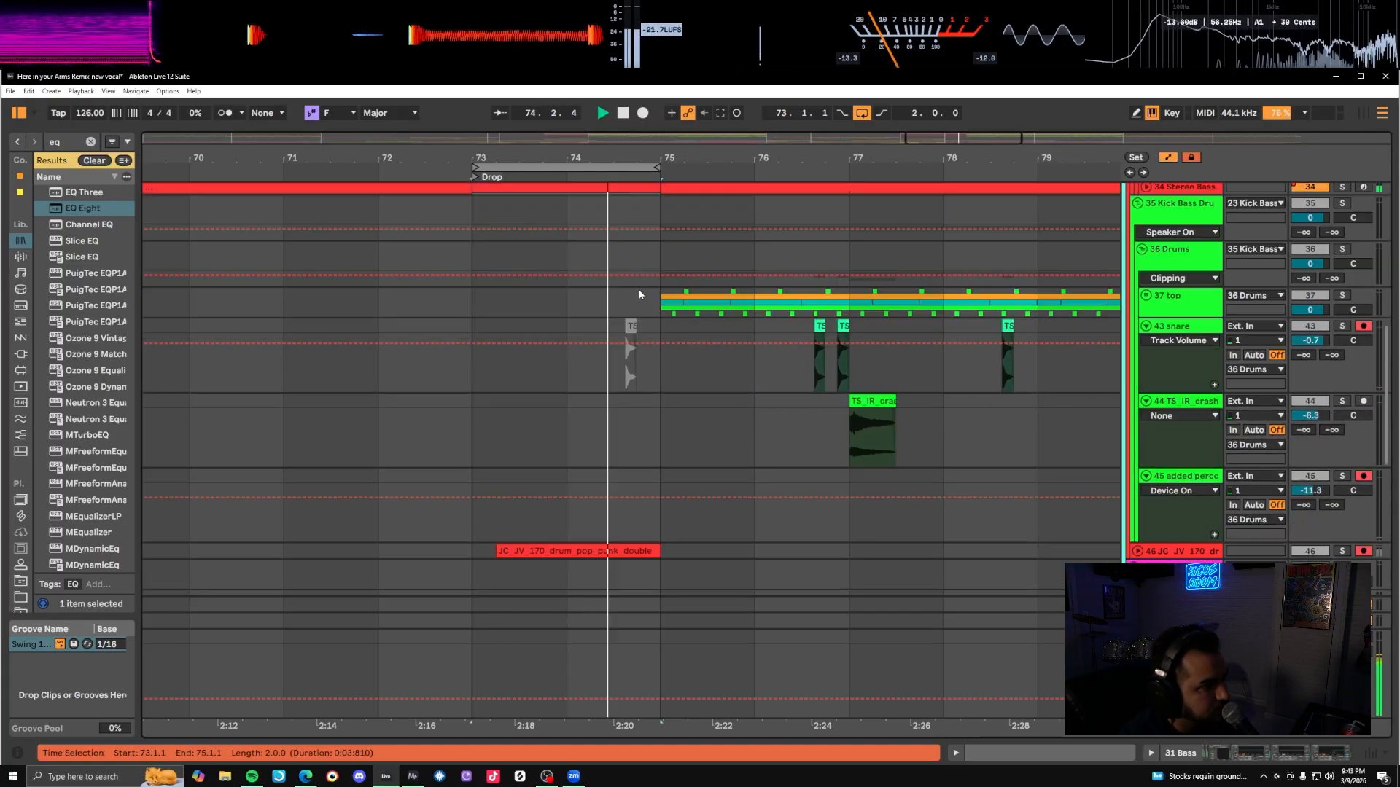
scroll(629, 286, up, 10)
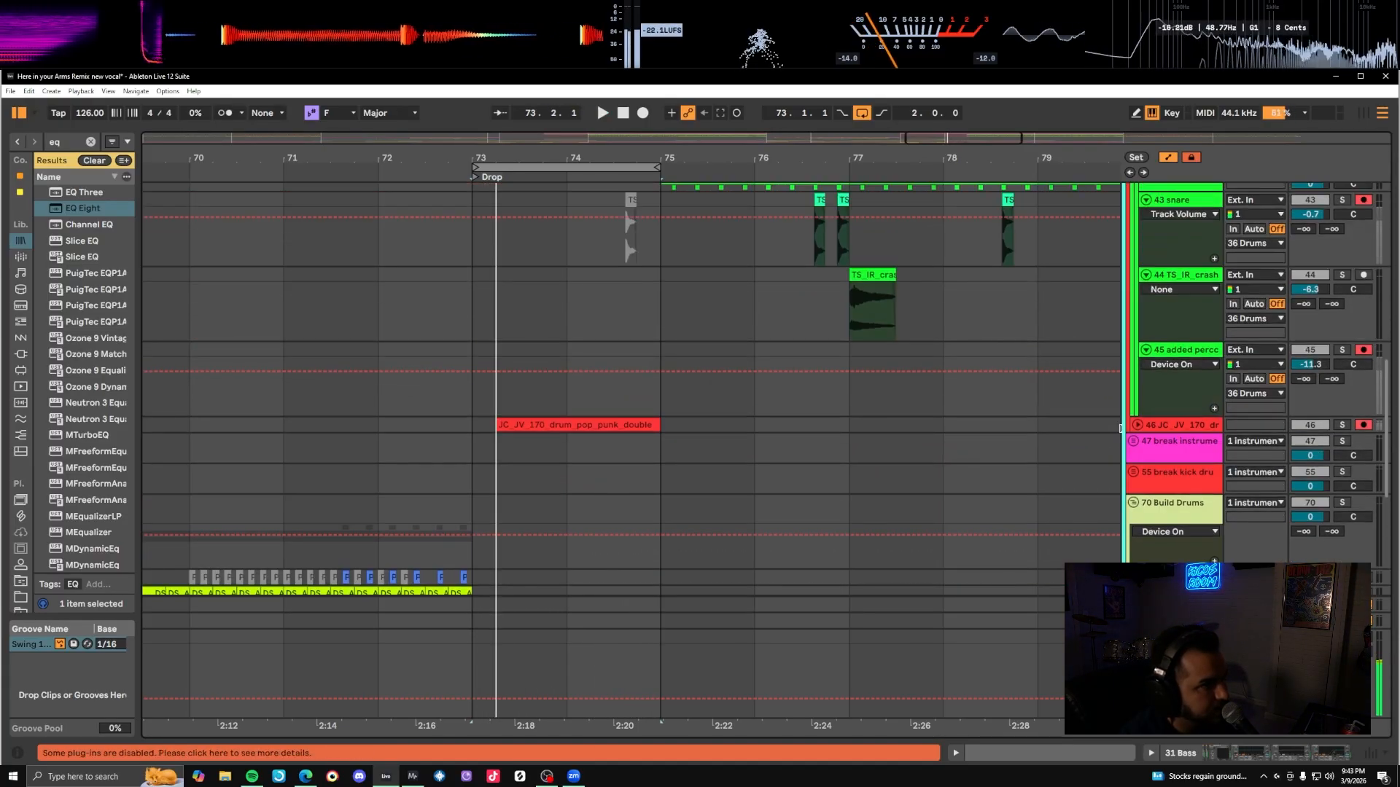
click(1340, 426)
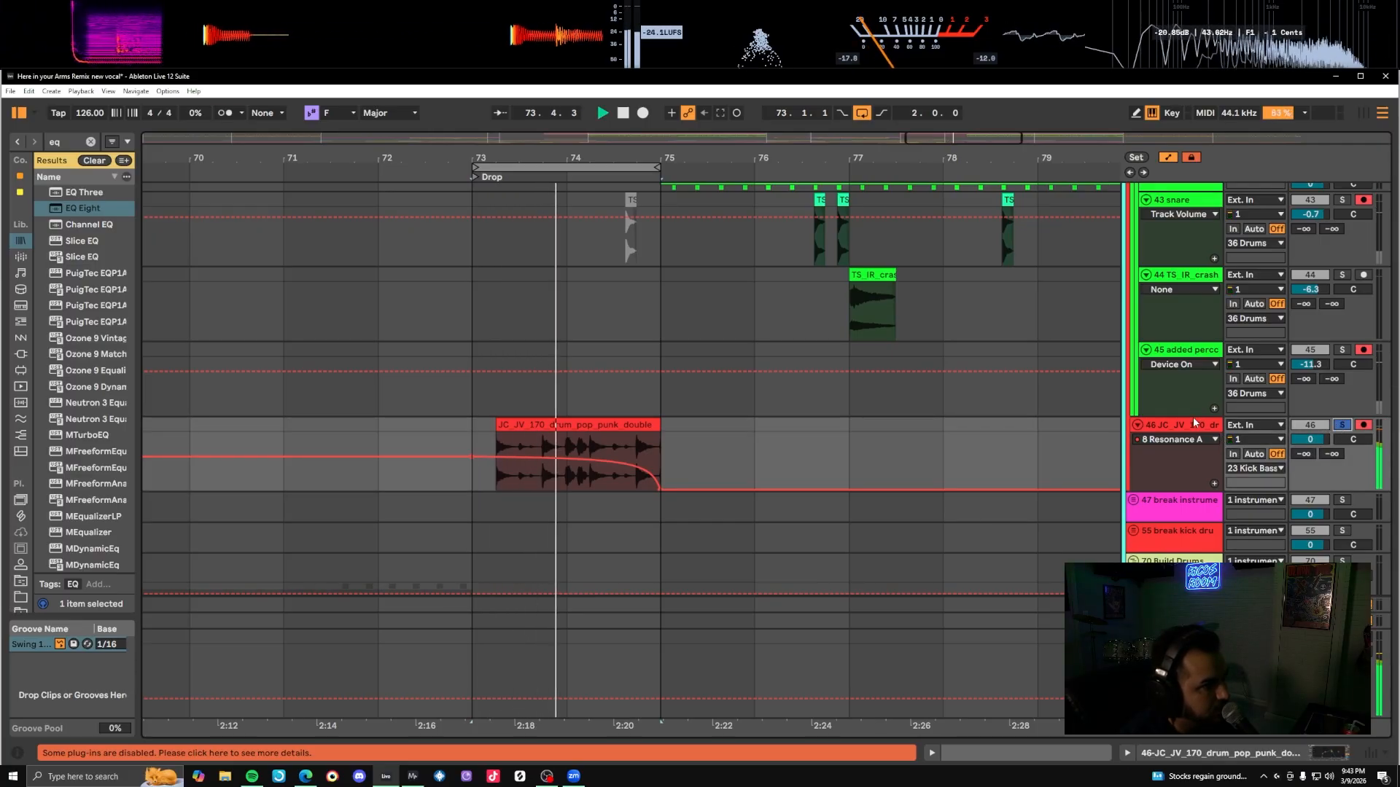
Open EQ Eight on the JC_JV_170 drum track and examine its band 8 frequency and resonance automation.
click(1187, 429)
double_click(1188, 429)
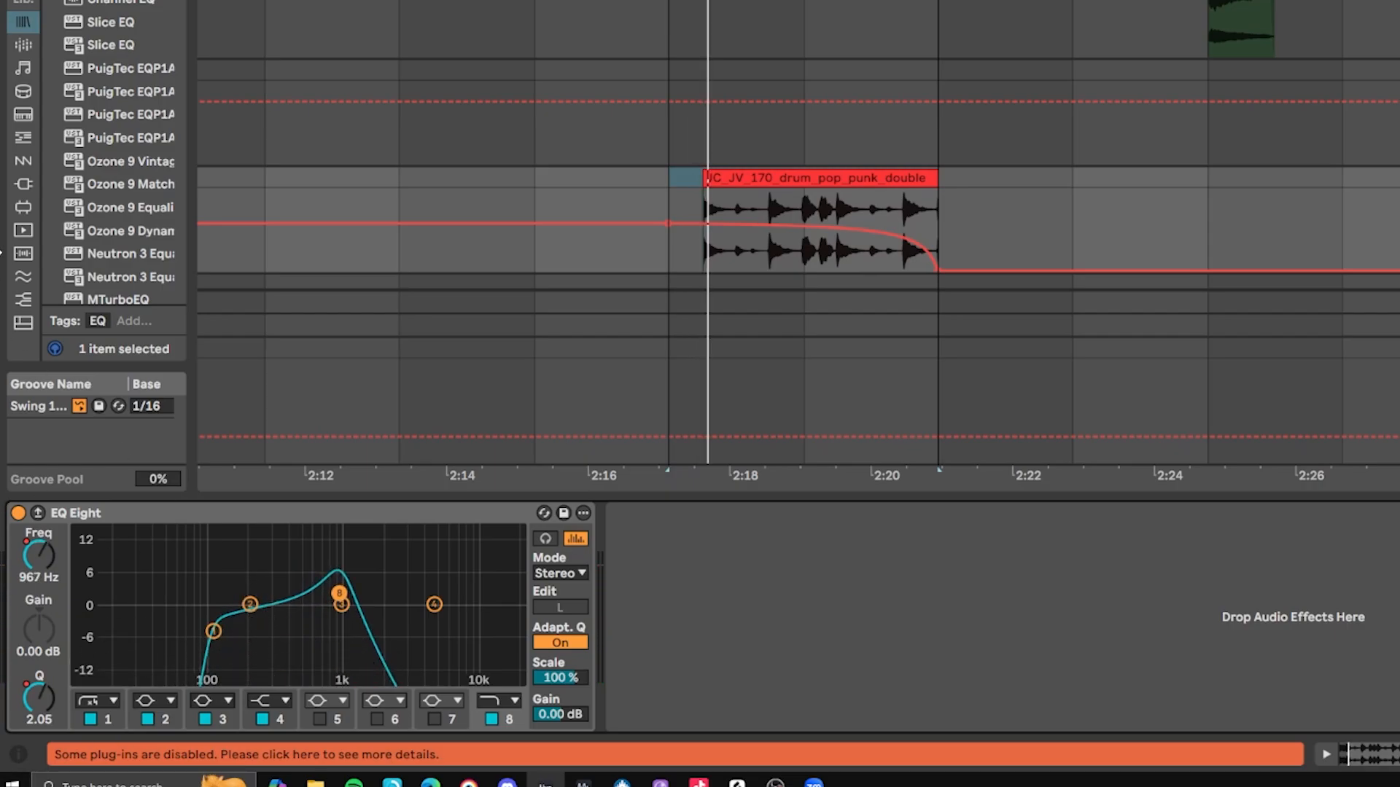
click(597, 103)
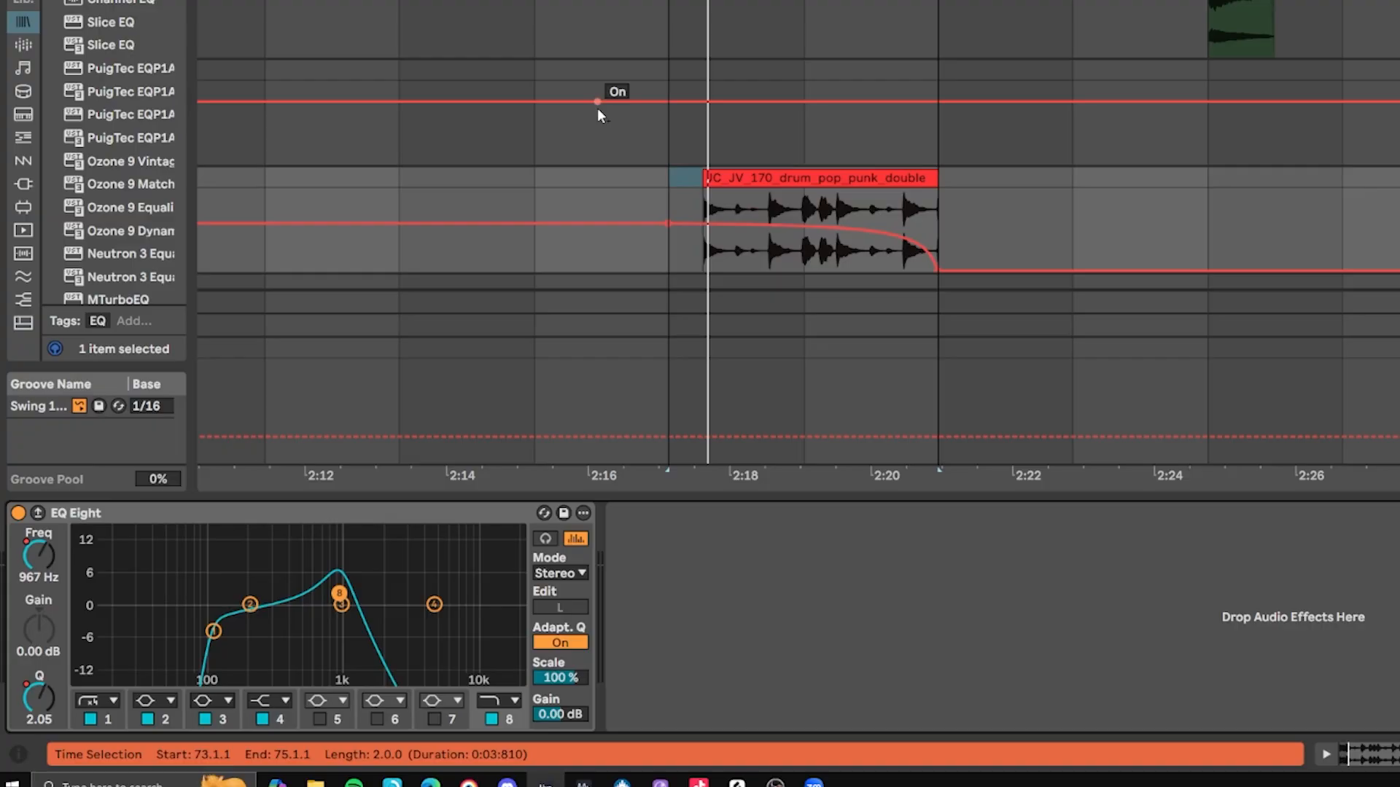
click(597, 103)
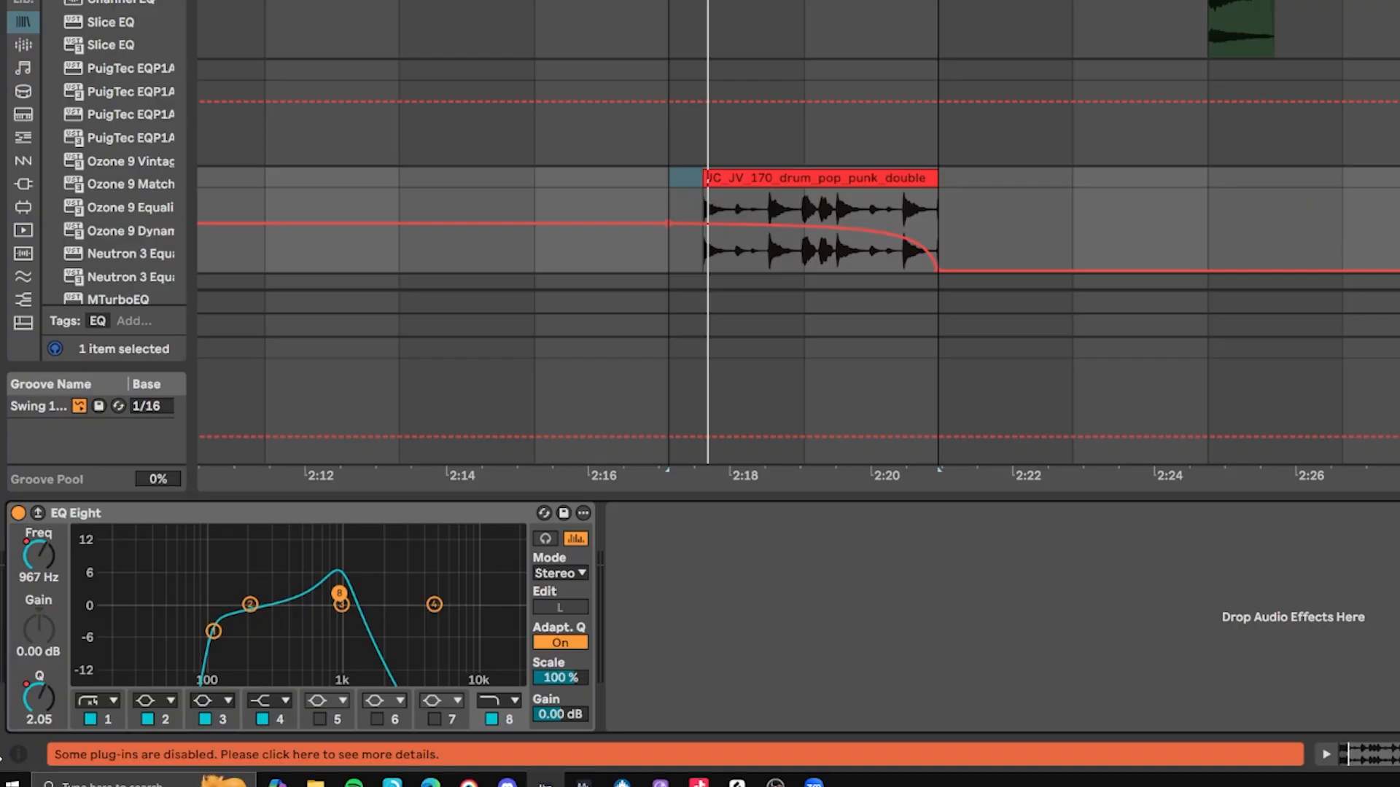
click(36, 566)
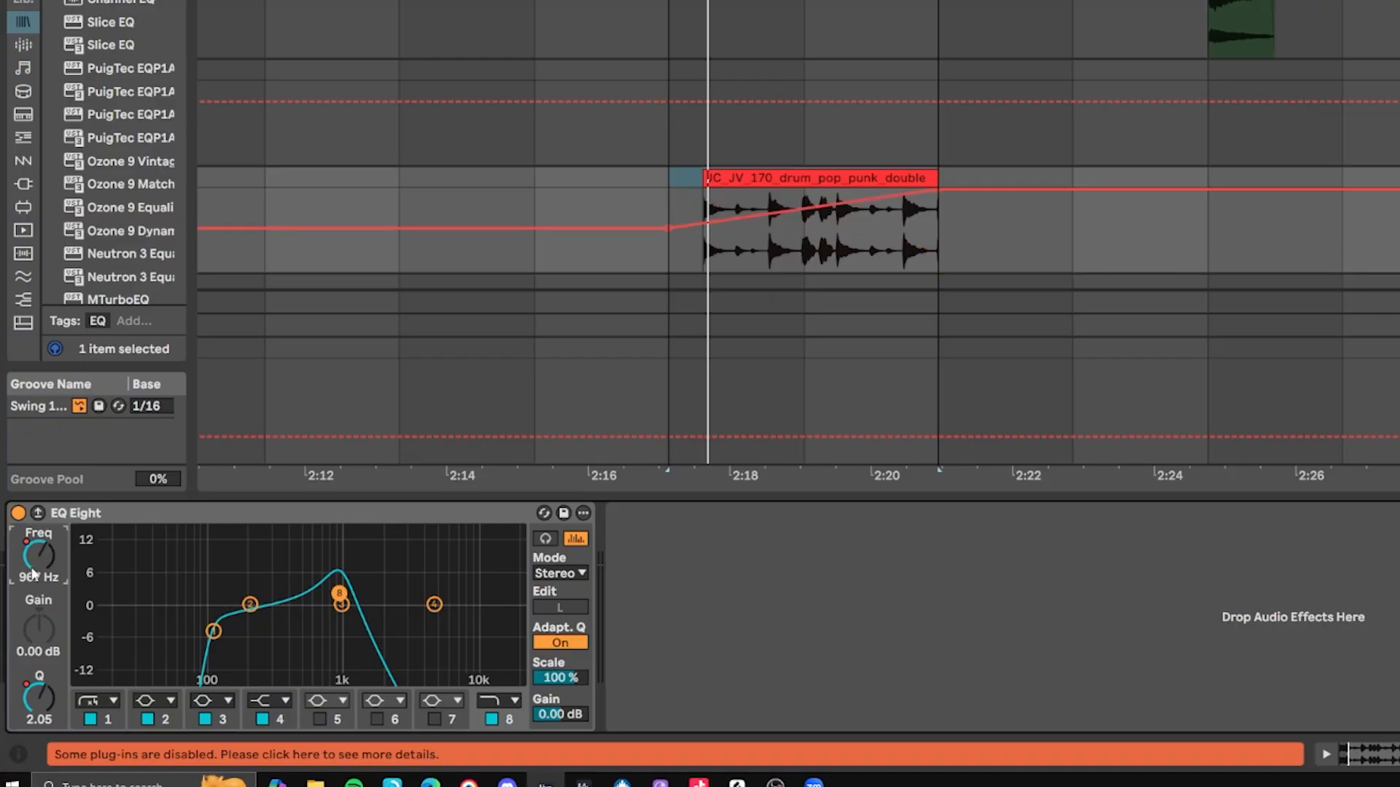
drag(27, 587, 27, 642)
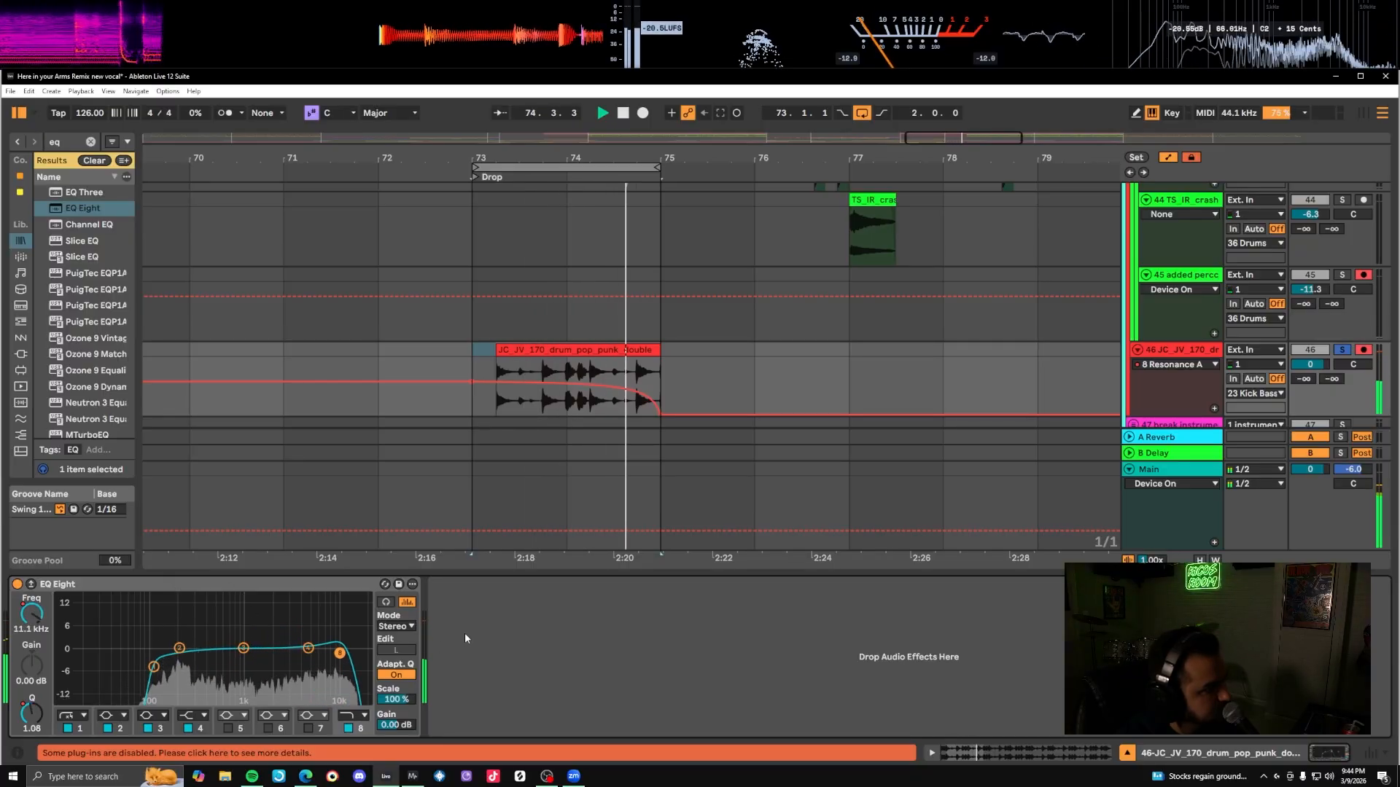
Turn off EQ Eight on the JC_JV_170 drum track, play the loop briefly, and hide the device view.
key(space)
click(16, 584)
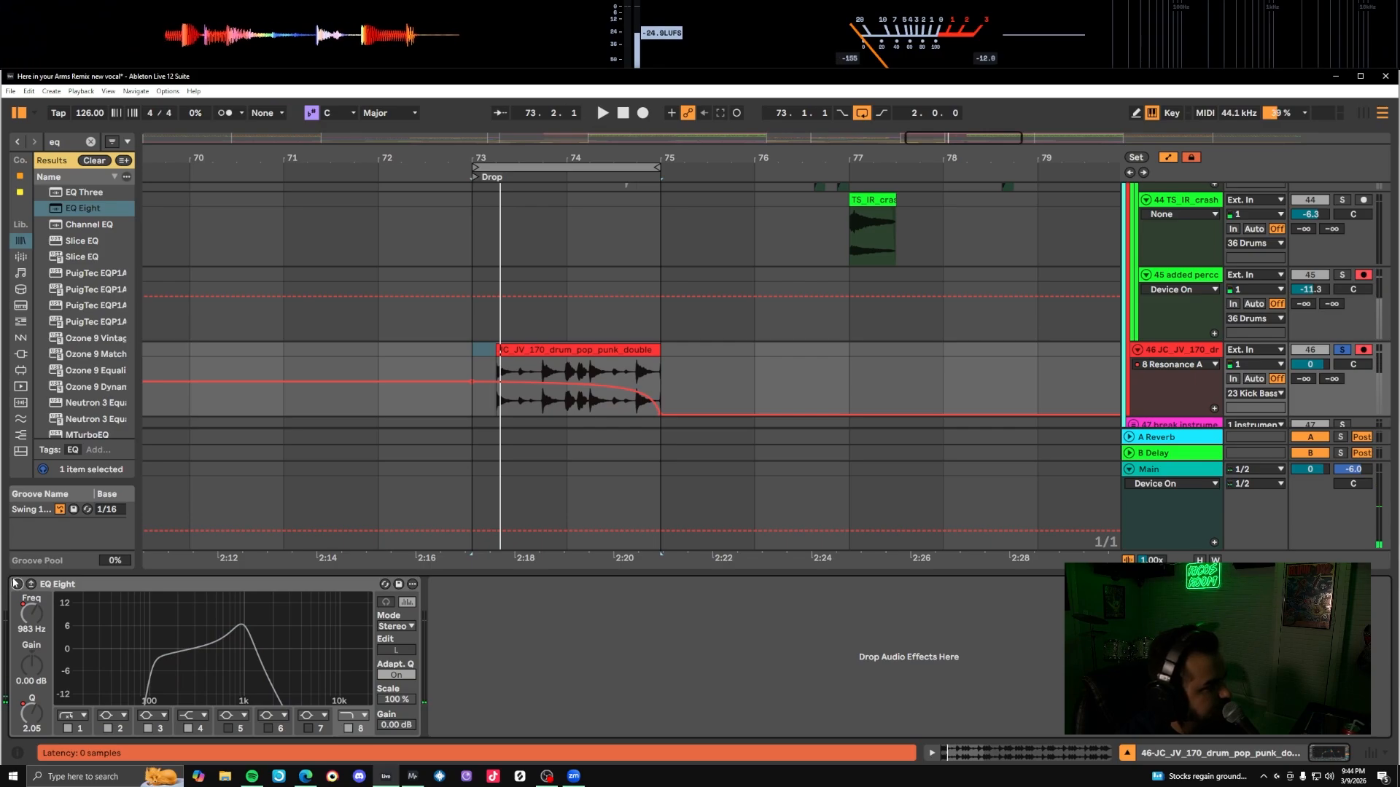
key(space)
key(space)
key(ctrl+alt+l)
Solo the 2 drop group as well and play the two-bar loop from bar 73.
scroll(484, 575, down, 5)
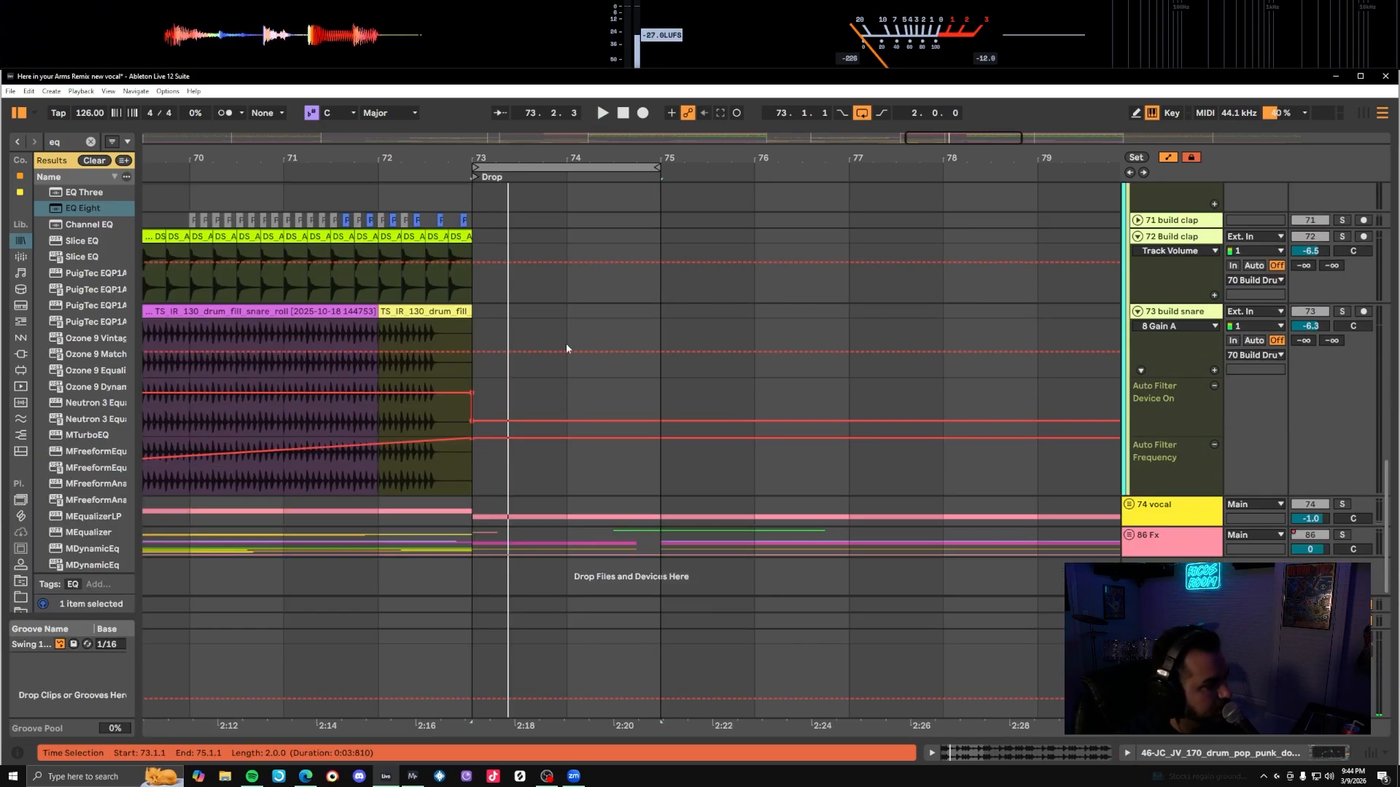
scroll(720, 468, up, 10)
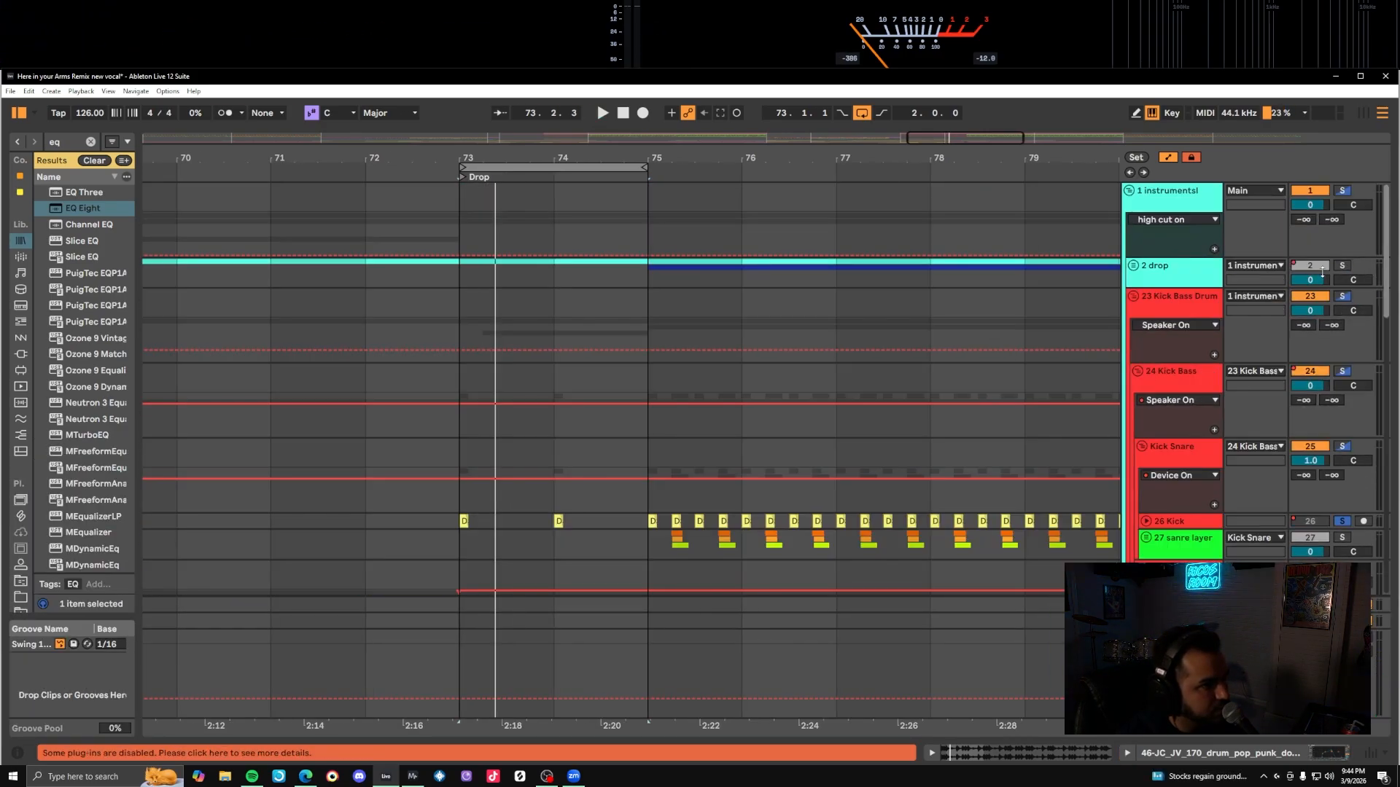
click(1342, 266)
scroll(878, 253, down, 3)
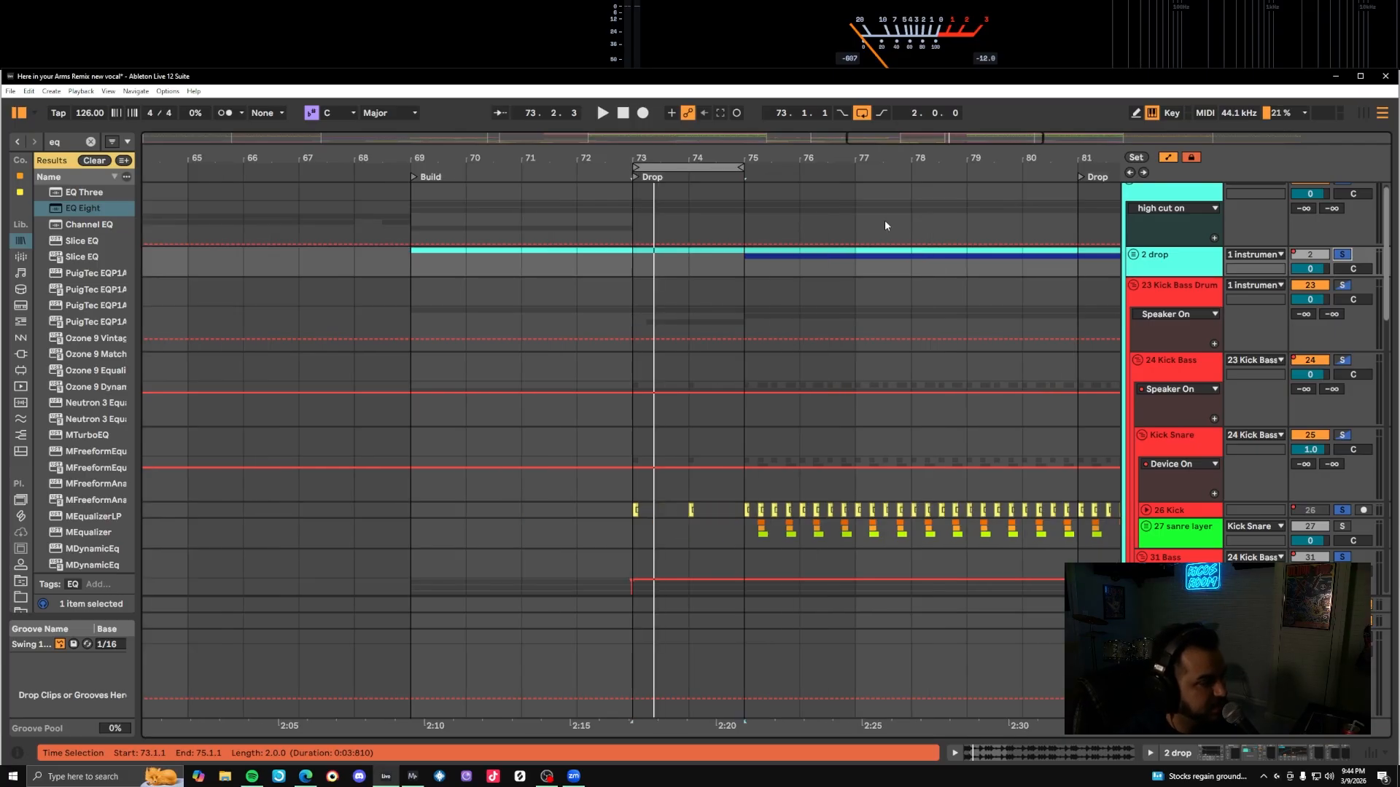
key(space)
key(b)
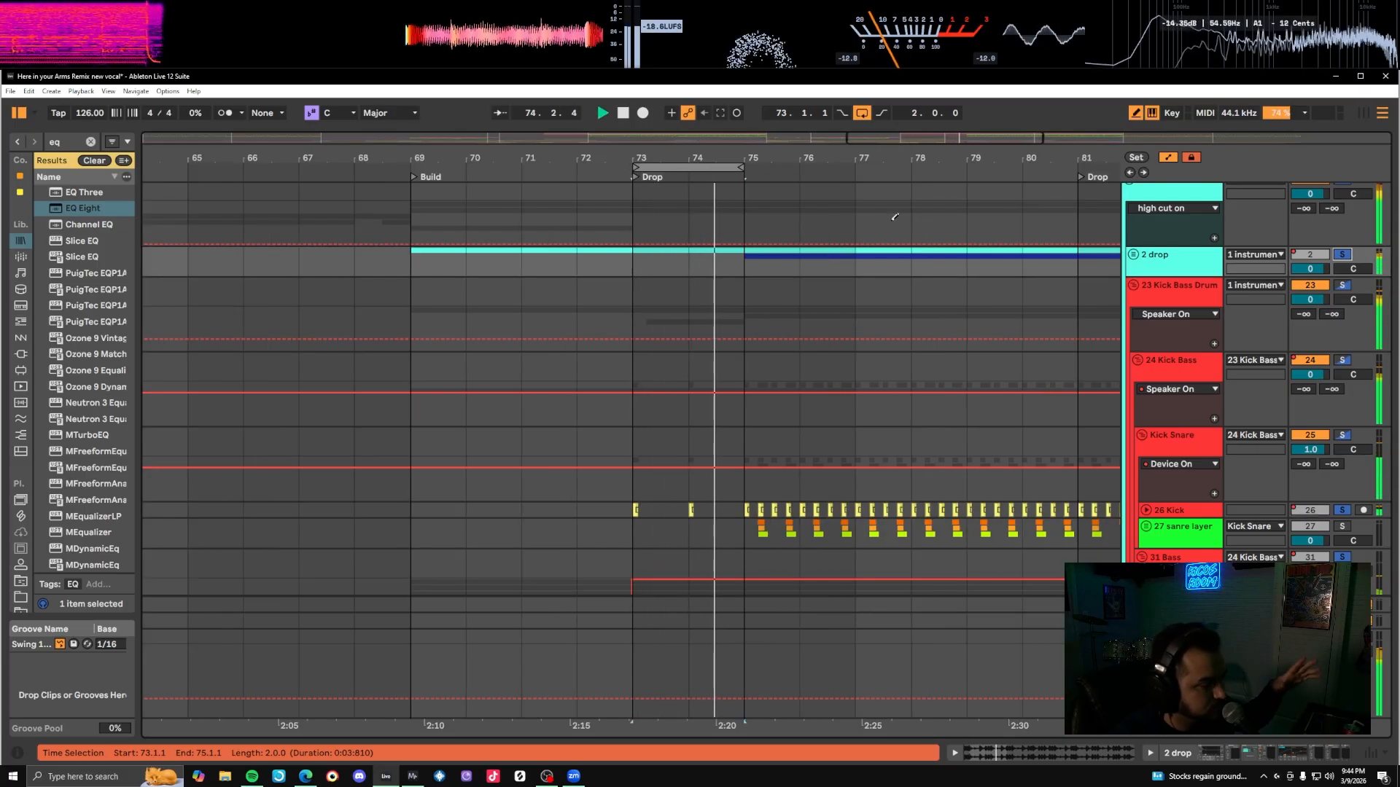
key(space)
Add the 86 Fx group to the soloed tracks and play the bar 73 loop.
scroll(691, 456, down, 5)
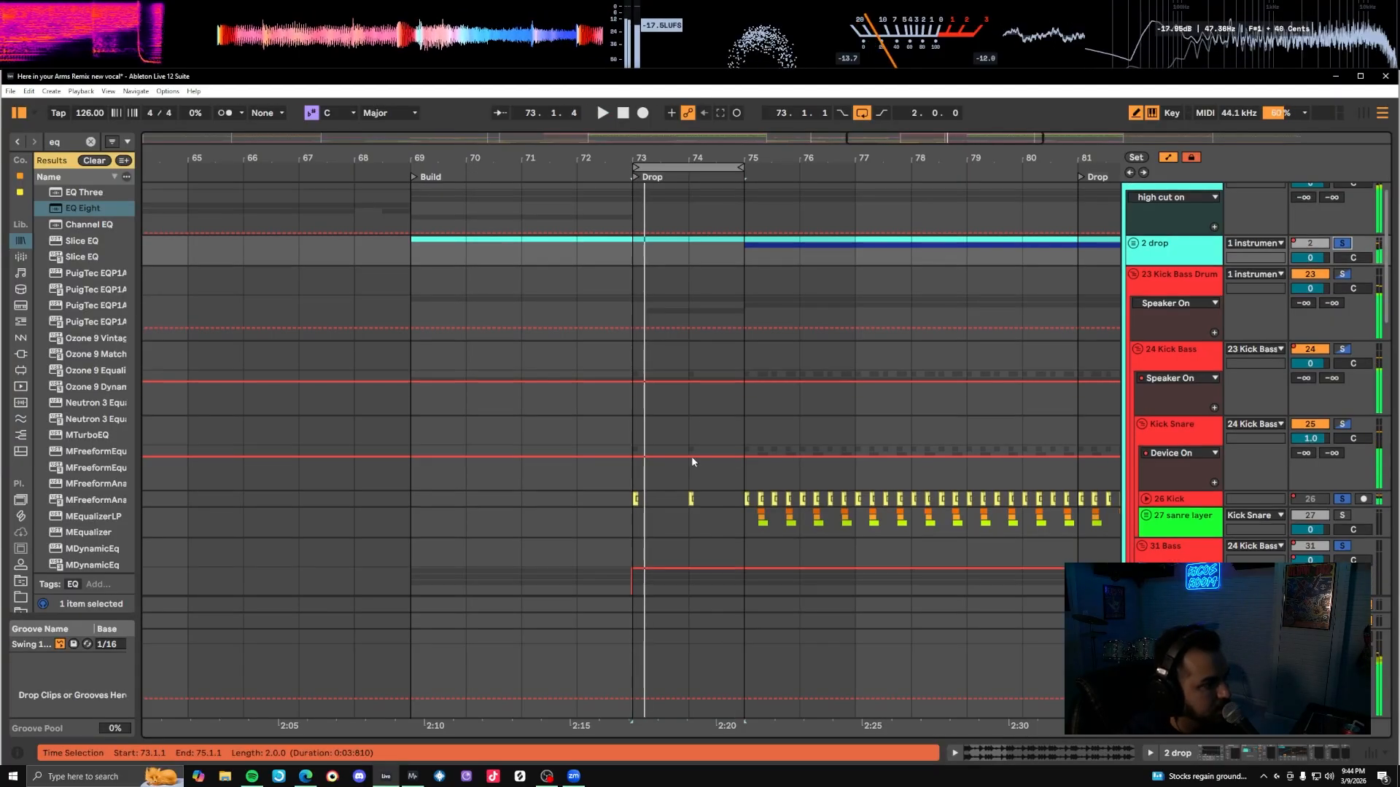
scroll(691, 469, down, 5)
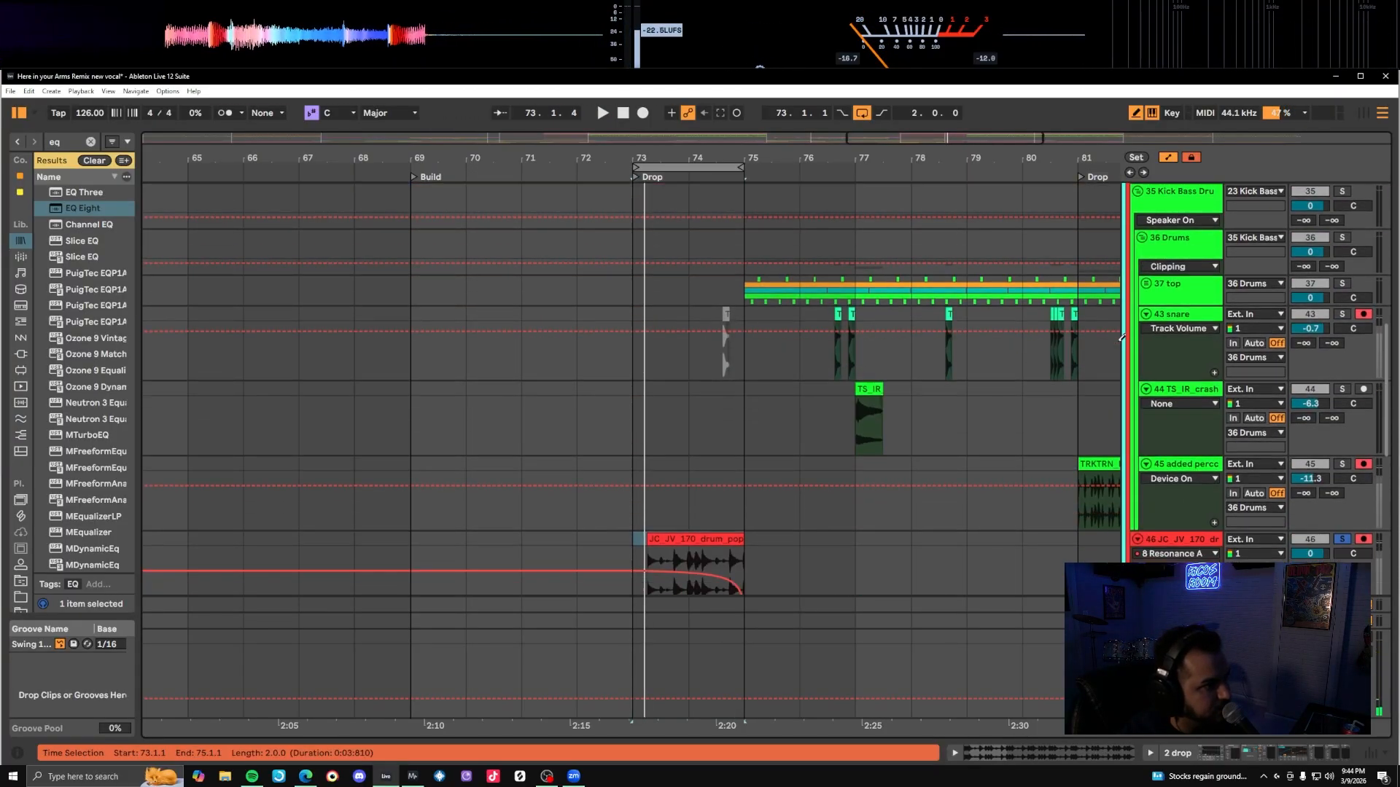
scroll(797, 328, down, 10)
key(space)
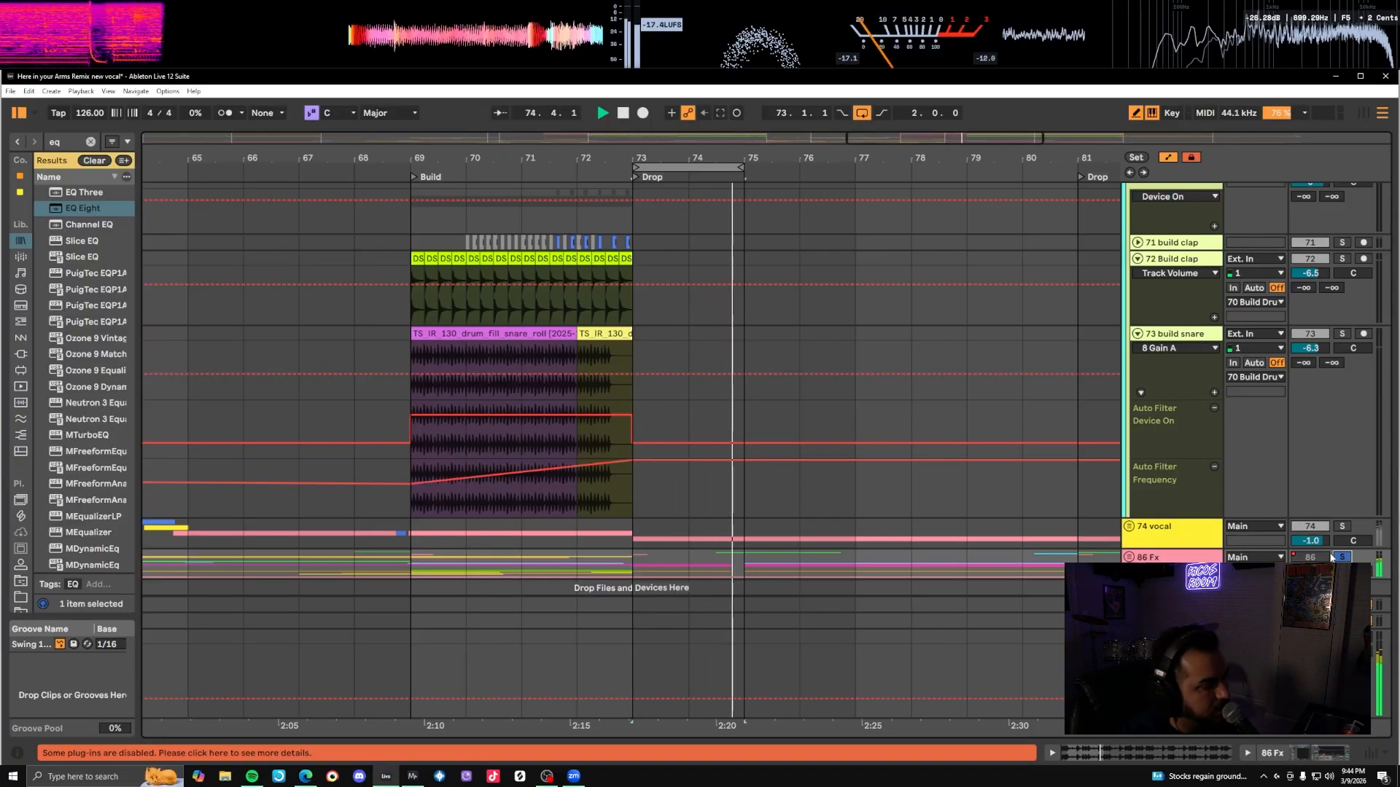
key(space)
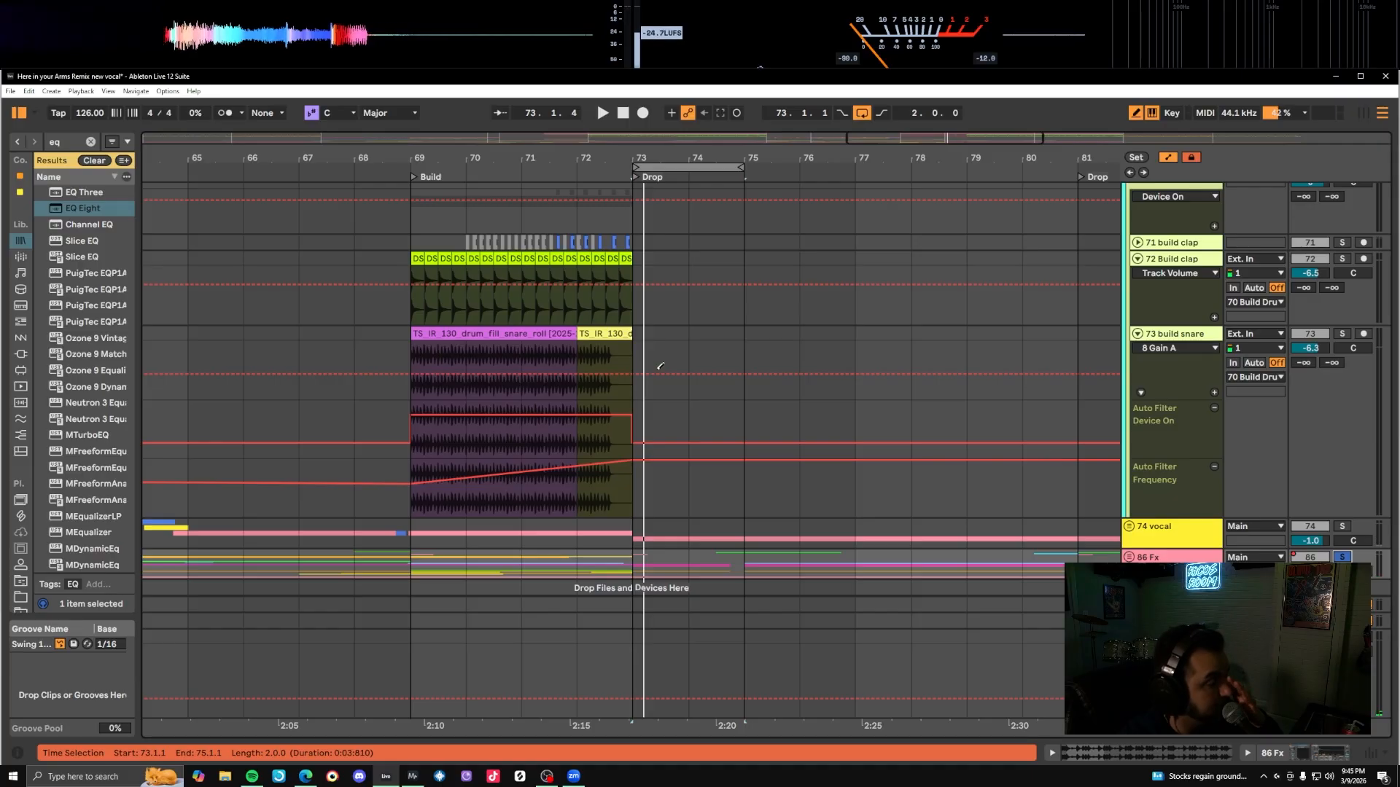
Clear all solos and play the bar 73 loop with every track active.
scroll(660, 367, up, 15)
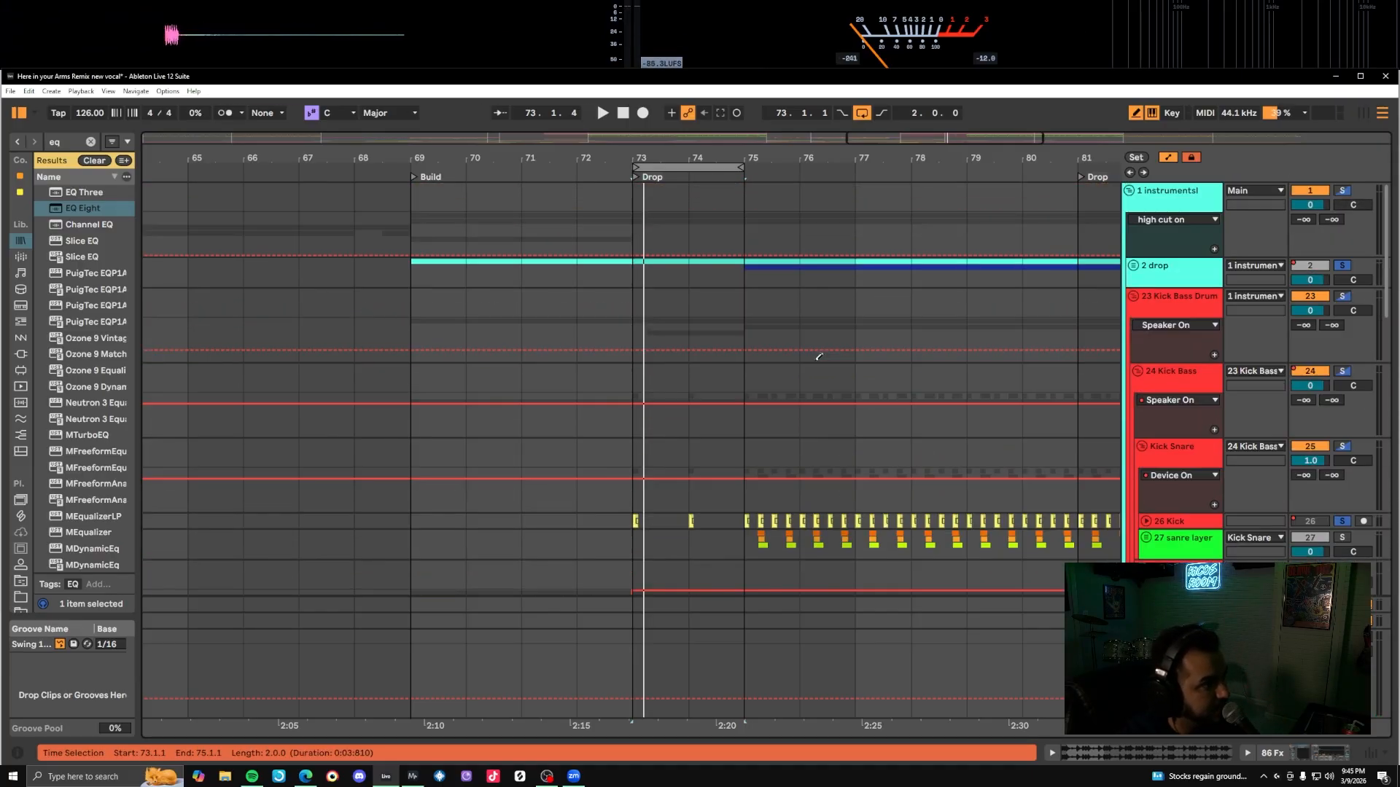
scroll(819, 357, down, 8)
scroll(718, 349, down, 8)
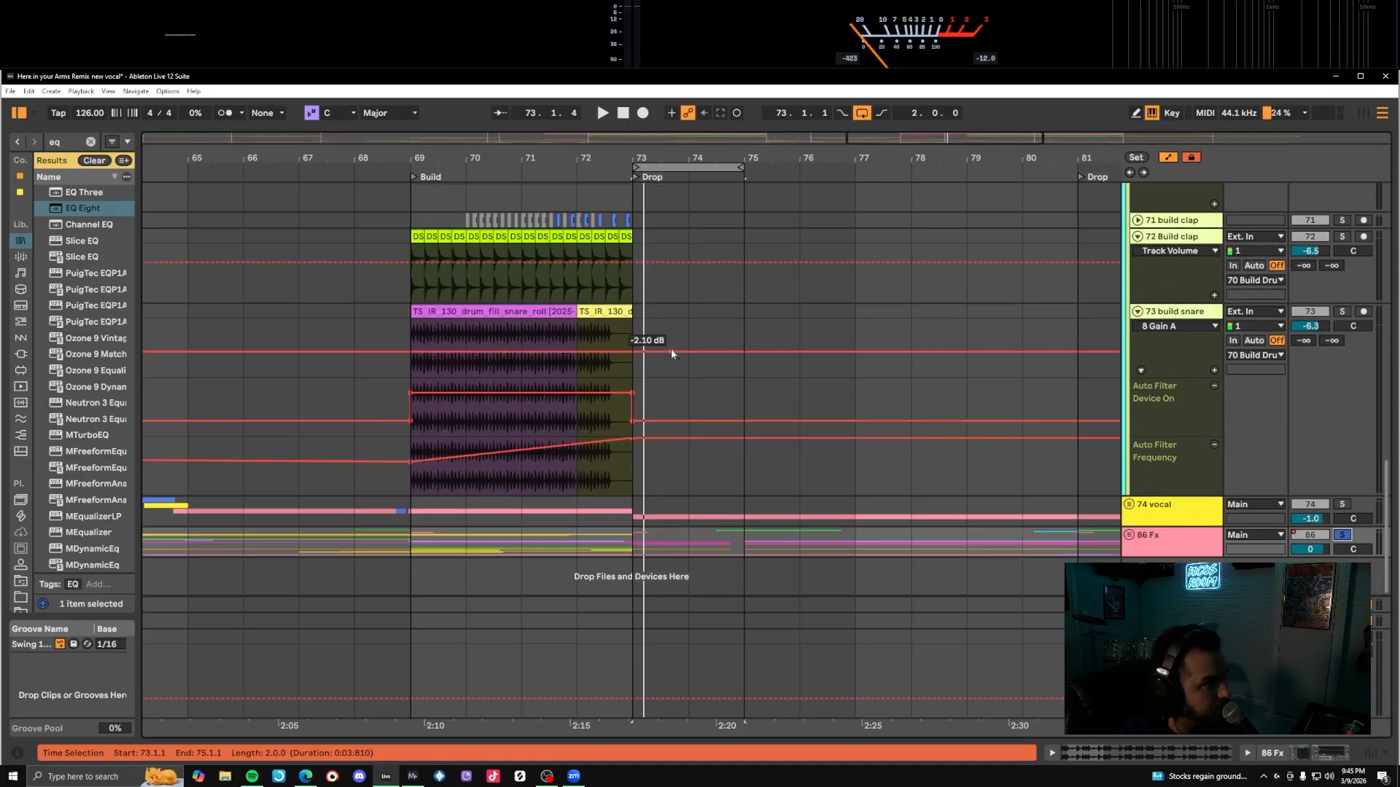
scroll(714, 368, up, 3)
scroll(733, 377, down, 3)
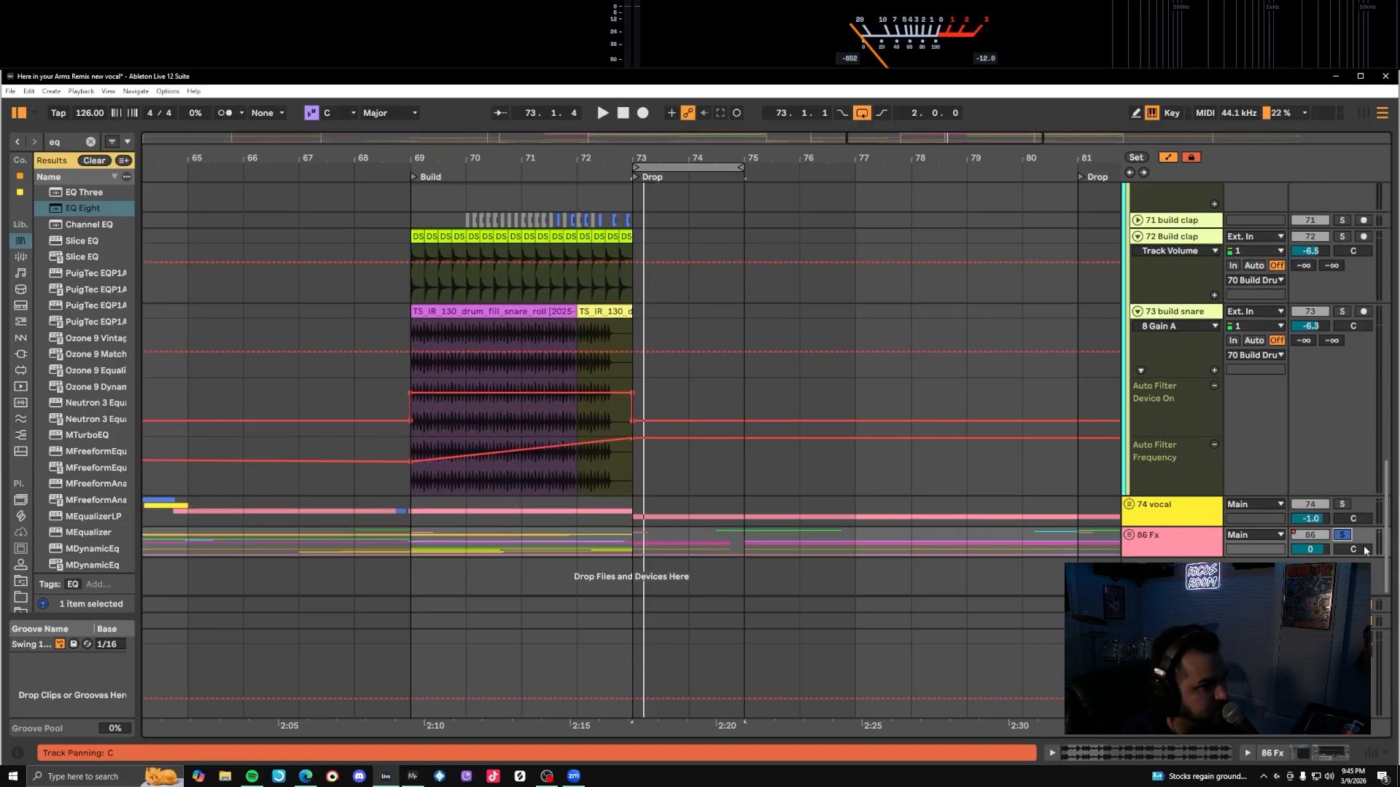
key(space)
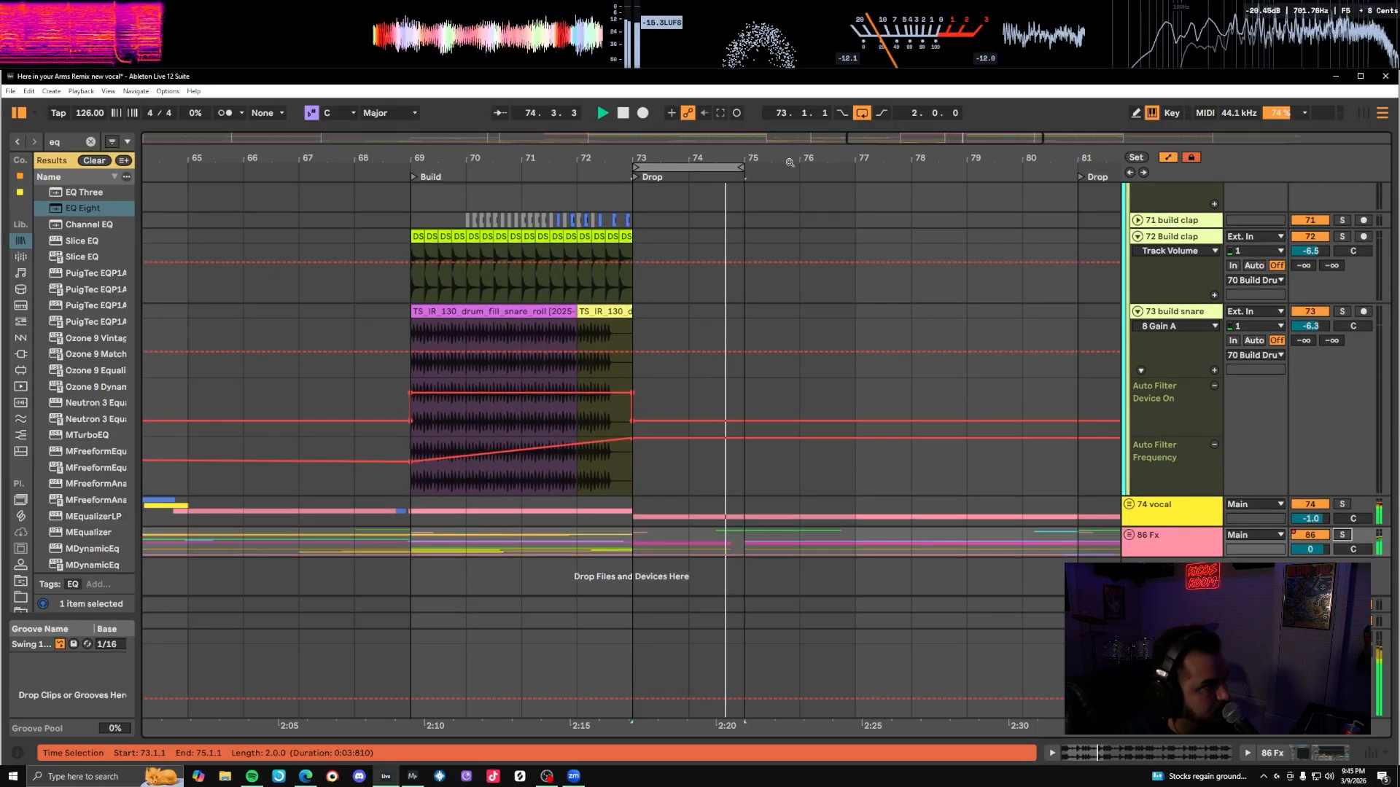
Turn off looping and play the drop from bar 75.
key(ctrl+l)
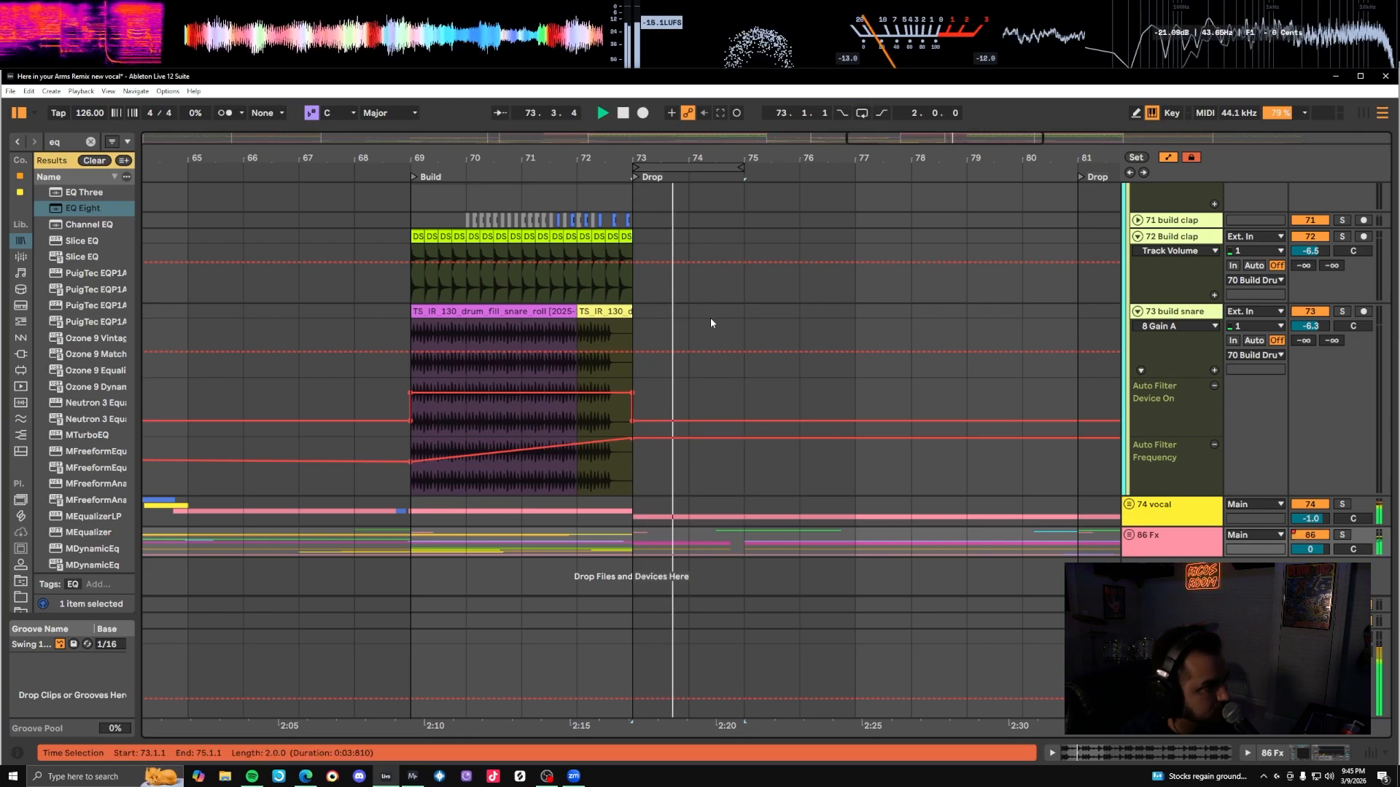
key(space)
scroll(707, 343, up, 15)
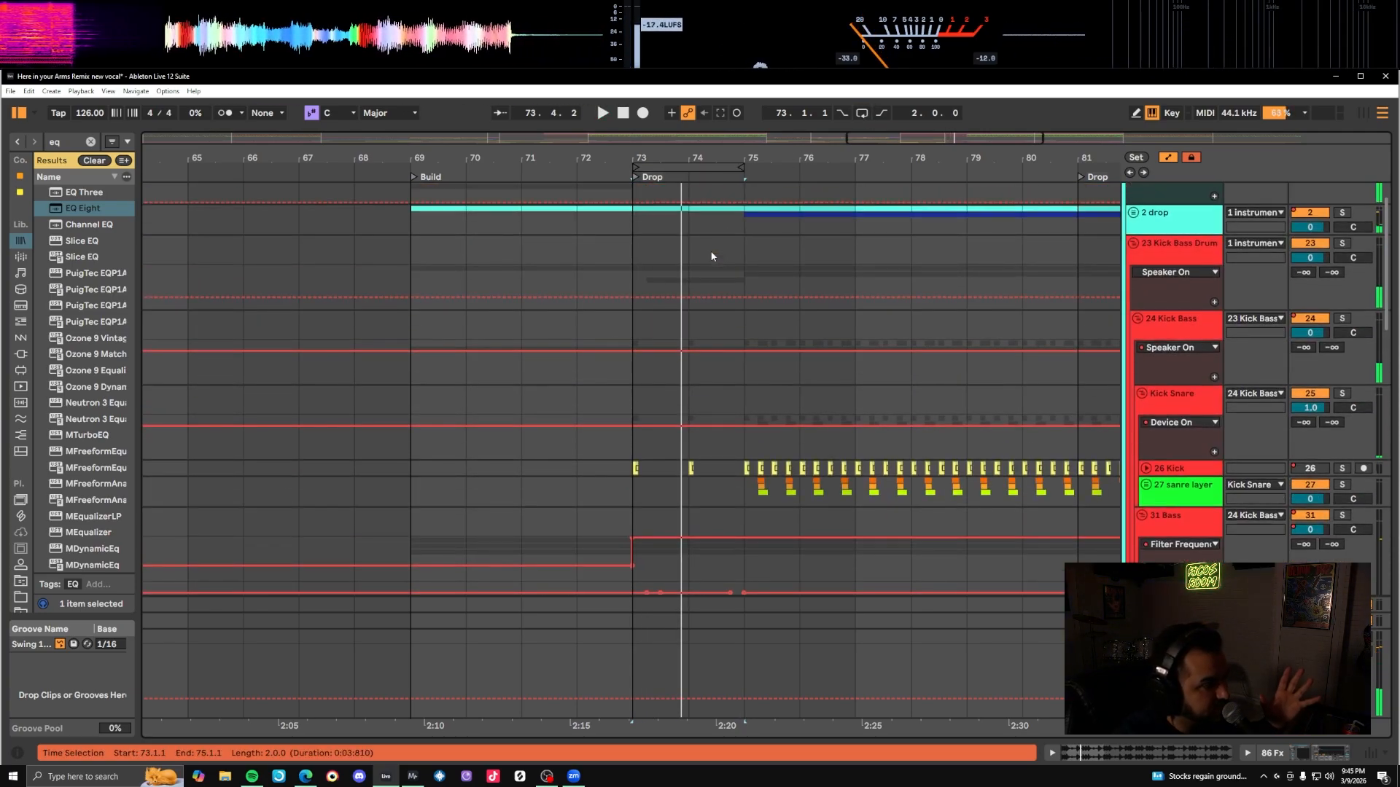
click(750, 242)
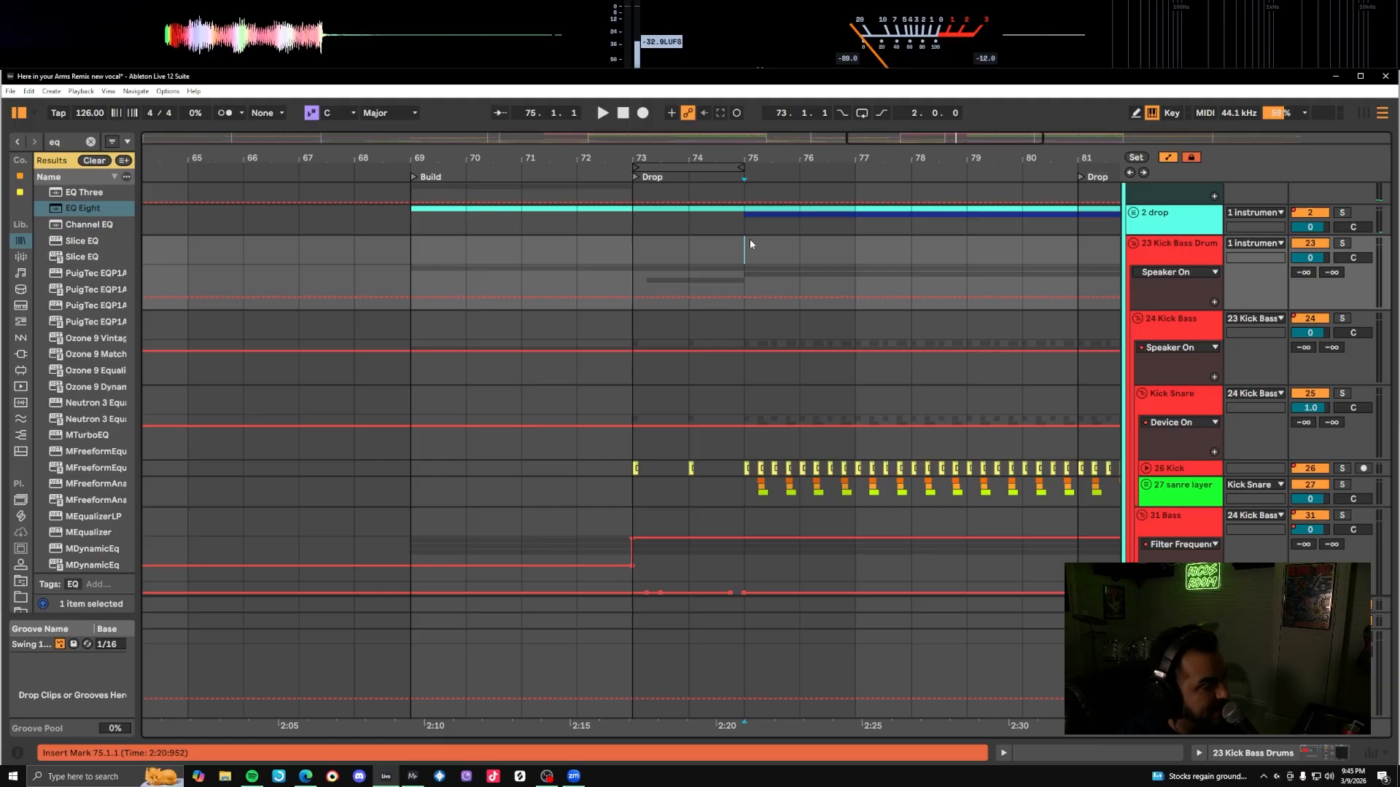
key(space)
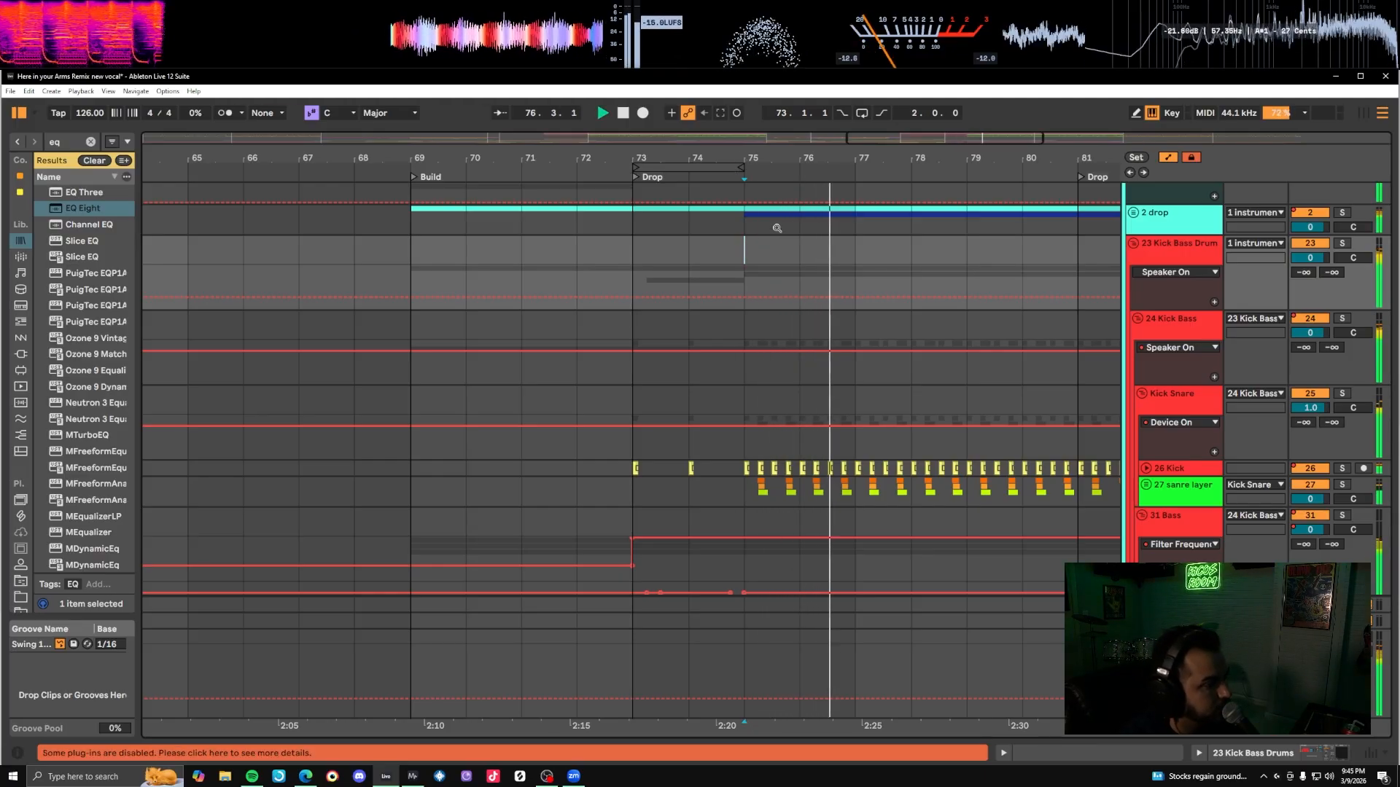
Stop playback and loop the last two bars of the drop, from bar 87 to the Outro at bar 89.
key(space)
scroll(722, 283, right, 8)
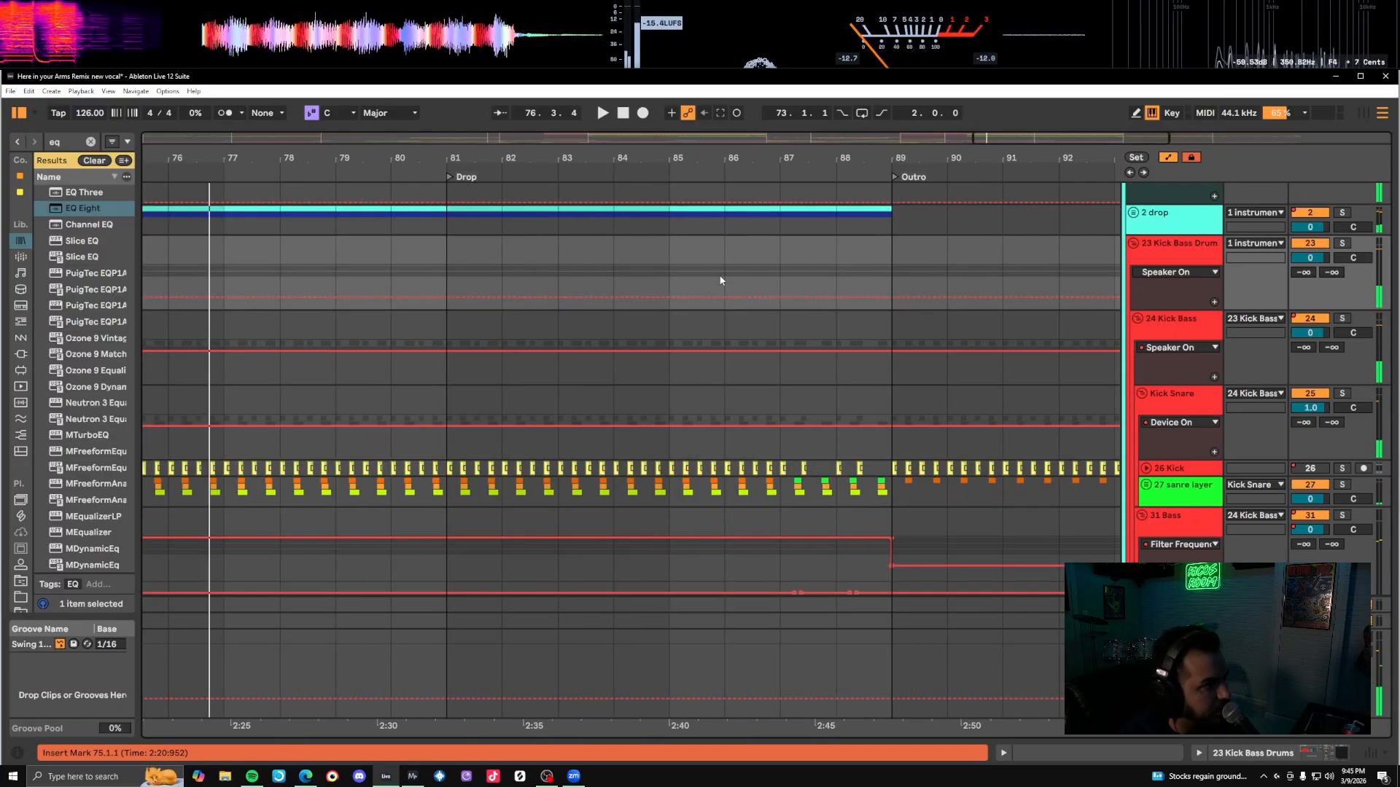
scroll(721, 306, down, 5)
scroll(803, 300, up, 5)
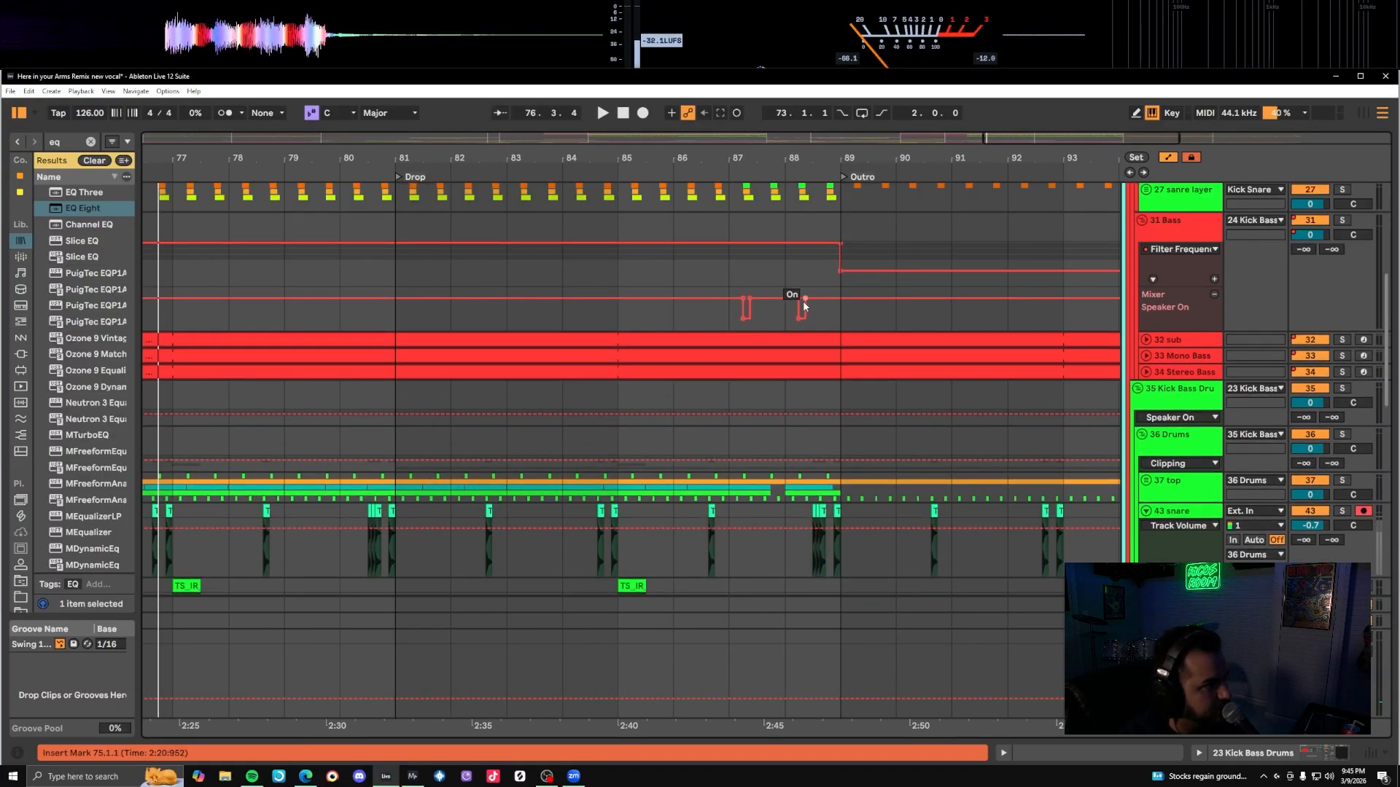
key(space)
drag(729, 401, 843, 425)
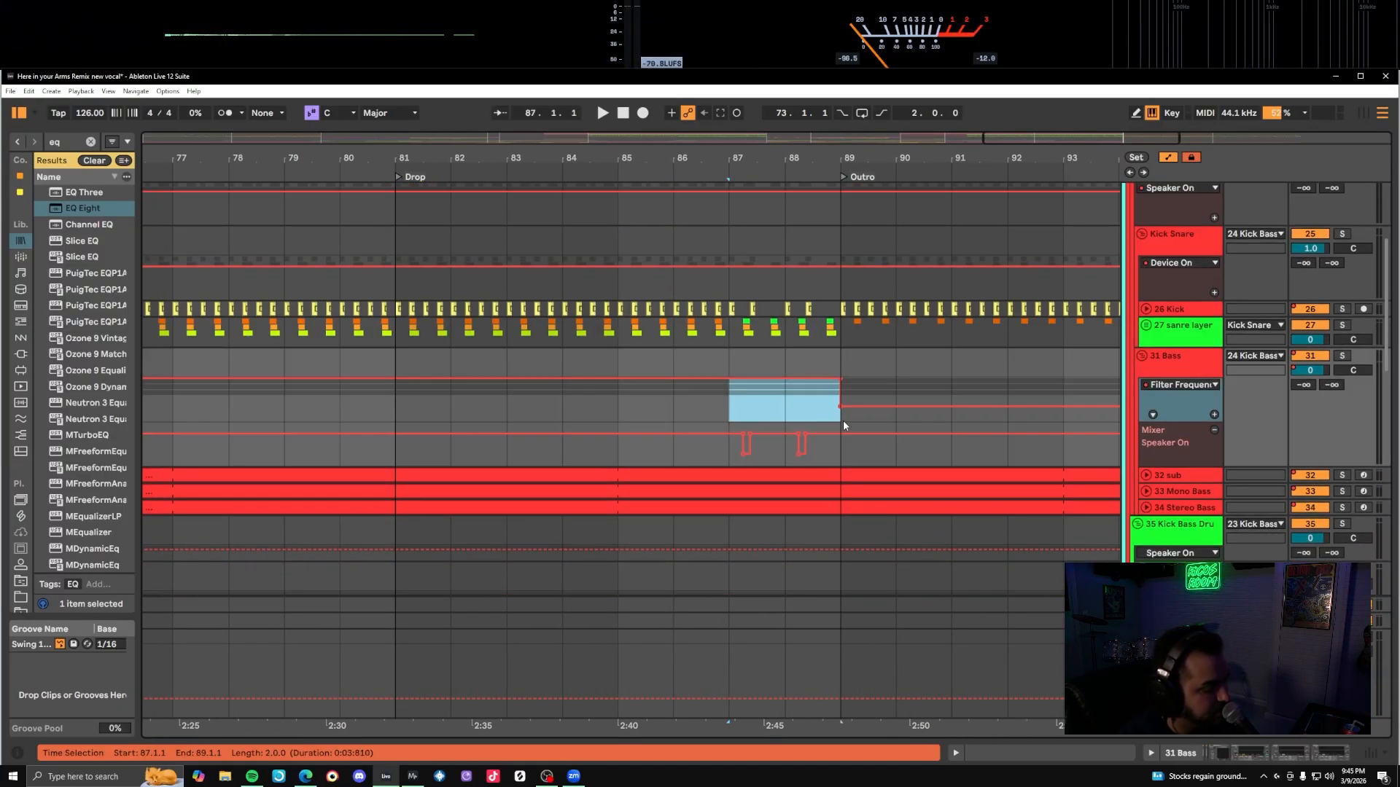
key(ctrl+l)
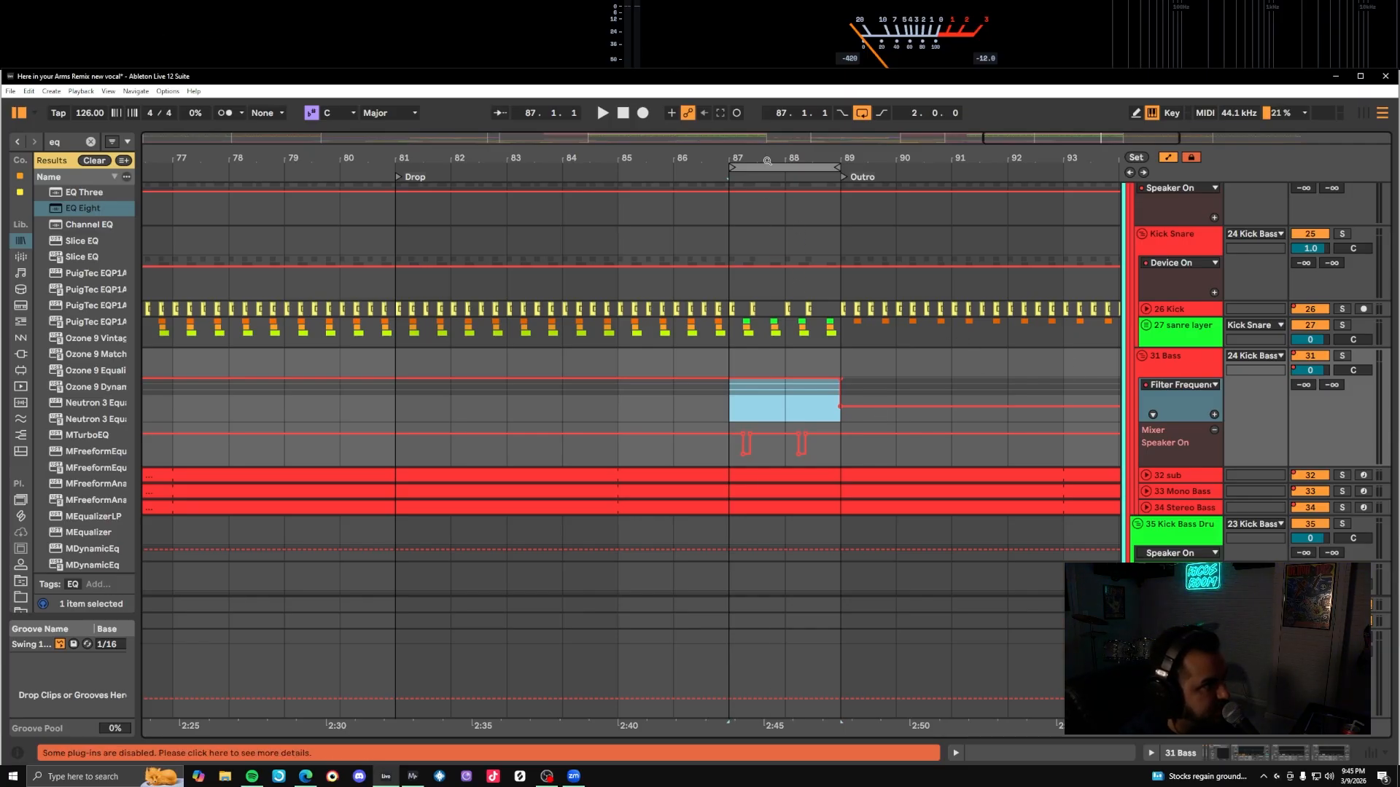
Play the two-bar loop from bar 87 and examine its kick, snare, drum and 31 Bass Speaker On automation lanes.
drag(768, 159, 712, 296)
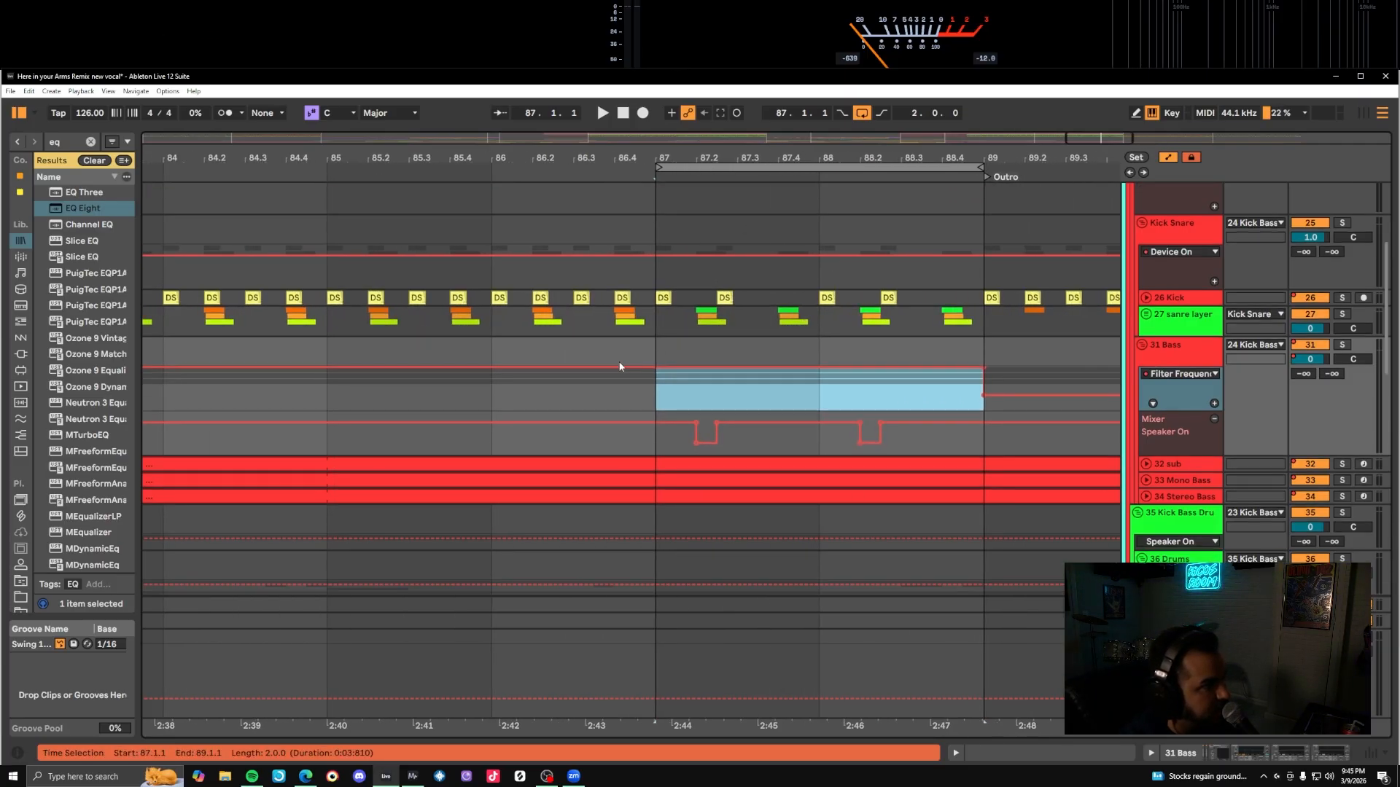
scroll(703, 341, down, 10)
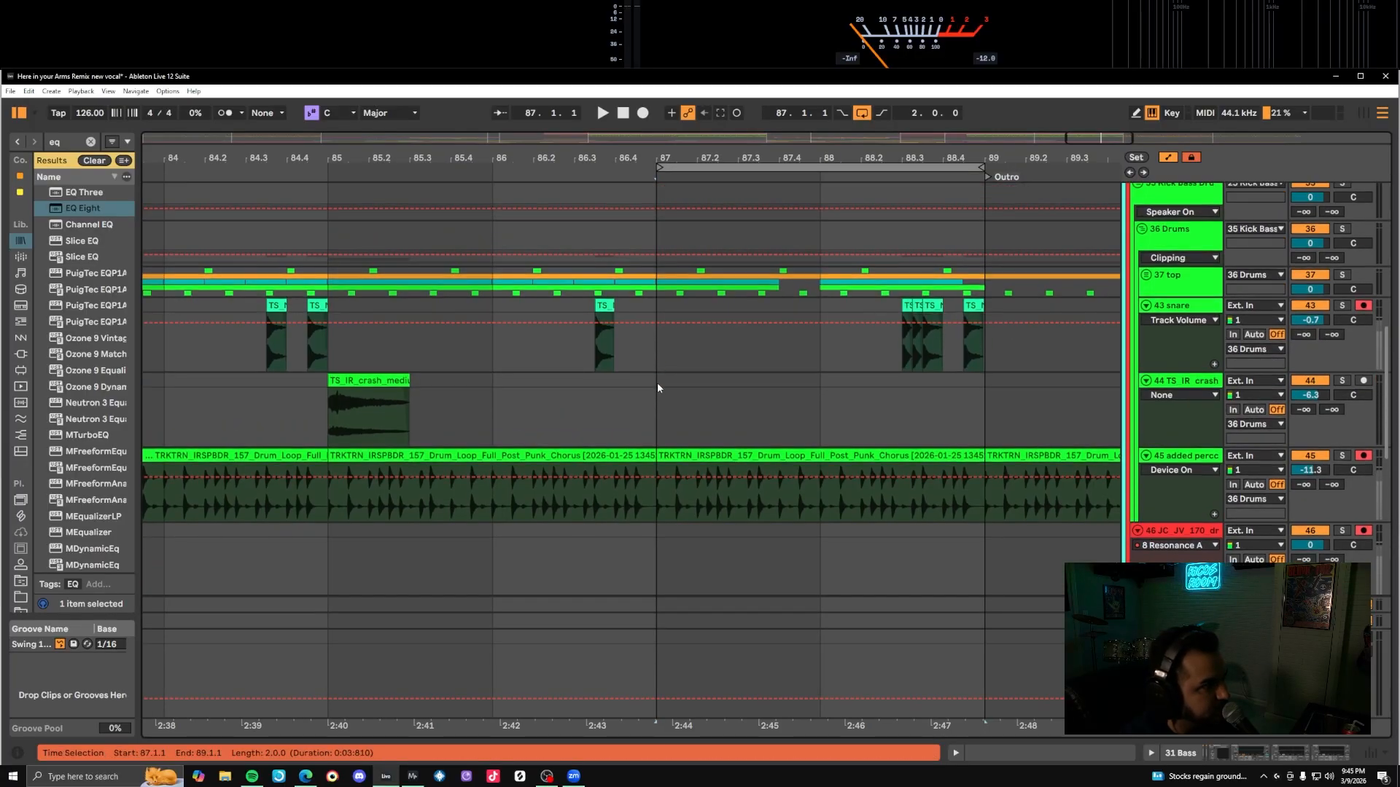
scroll(656, 421, up, 3)
key(space)
scroll(689, 415, up, 6)
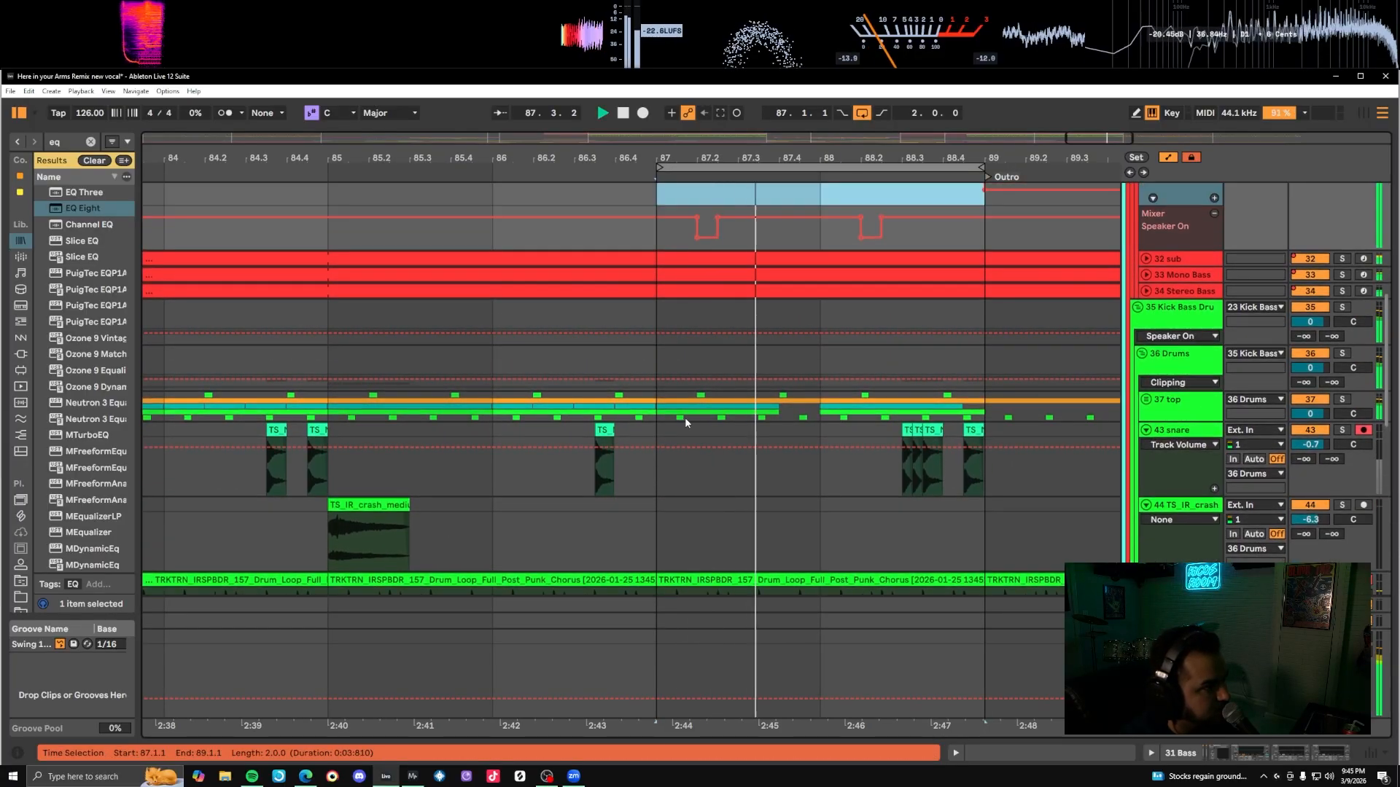
scroll(698, 370, up, 4)
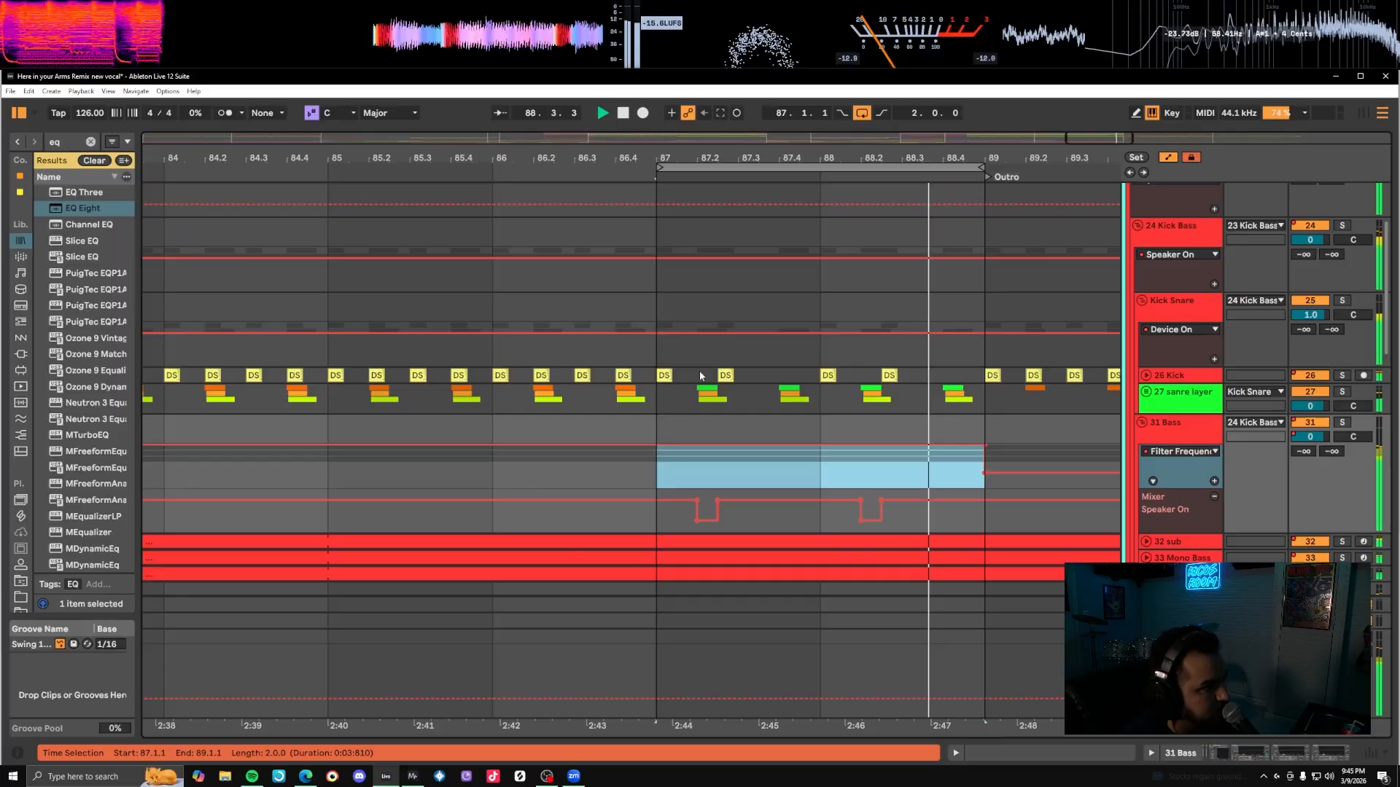